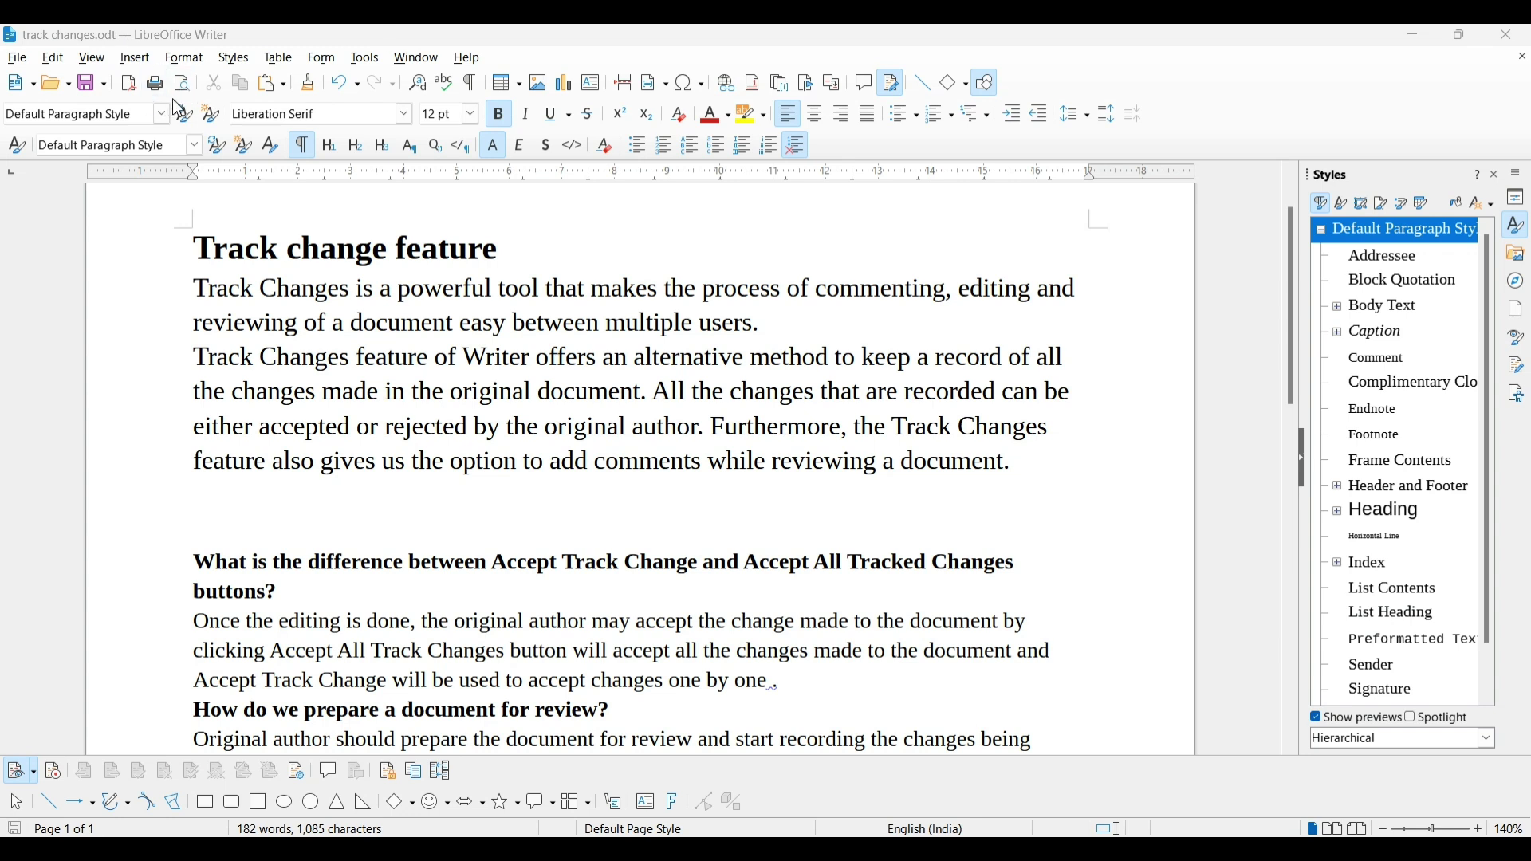
# Turn on Edit > Track Changes > Record and save track changes.odt
pyautogui.click(53, 66)
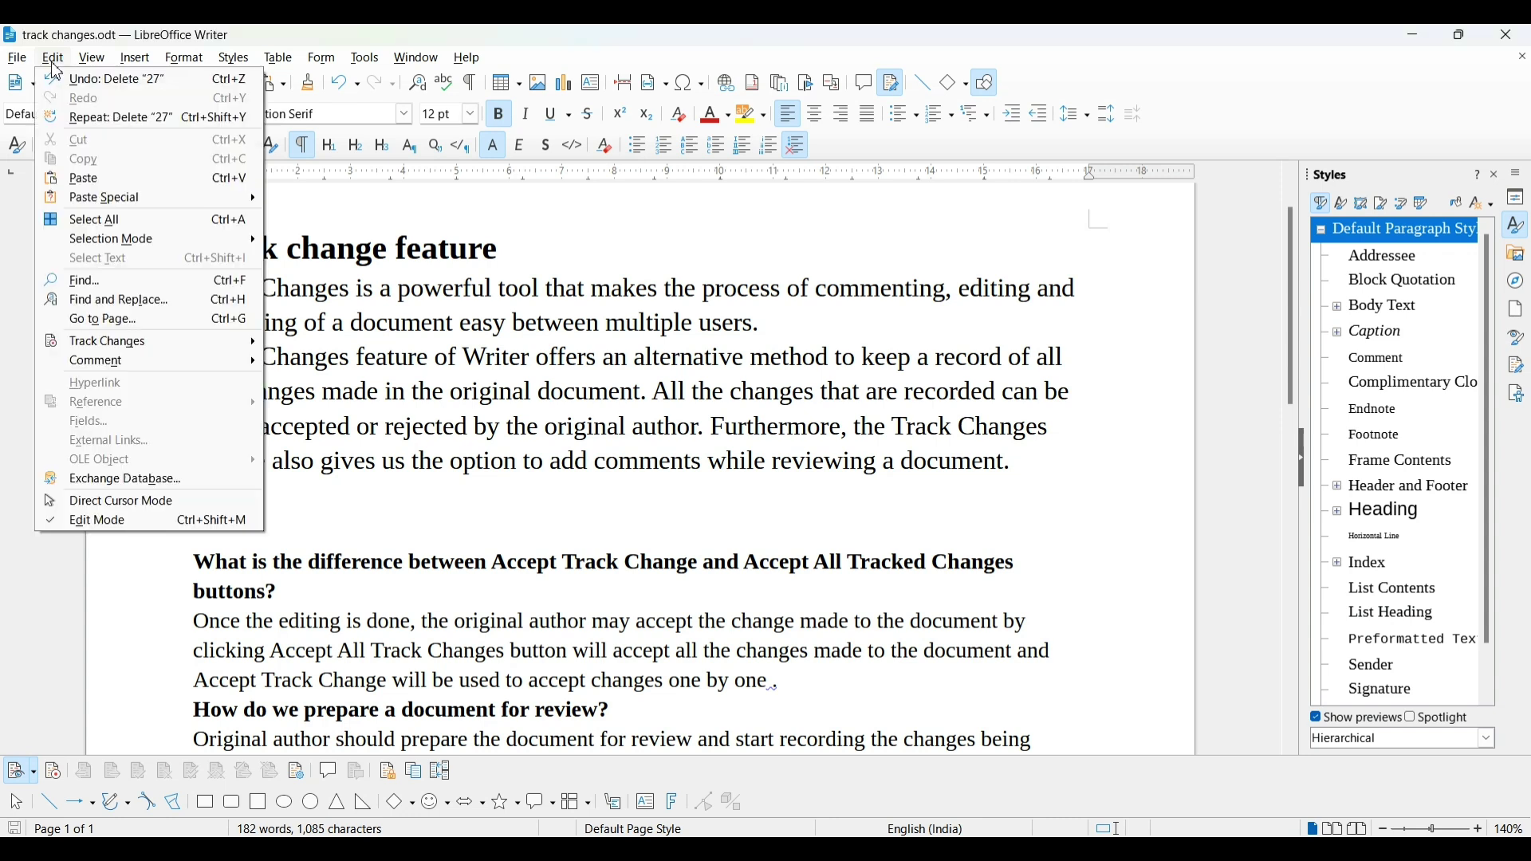
pyautogui.moveTo(144, 352)
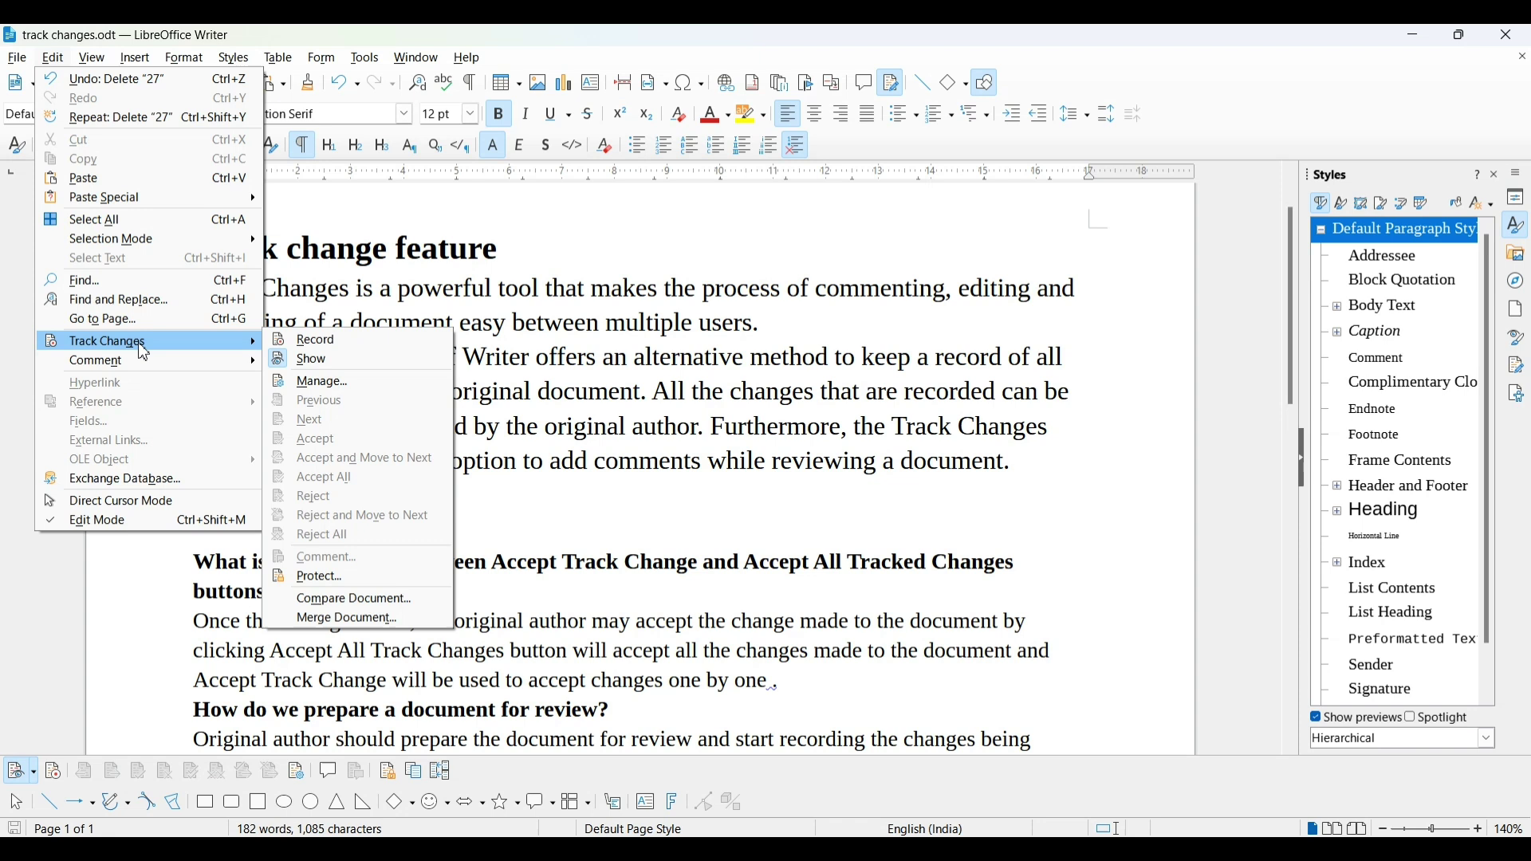
pyautogui.click(314, 341)
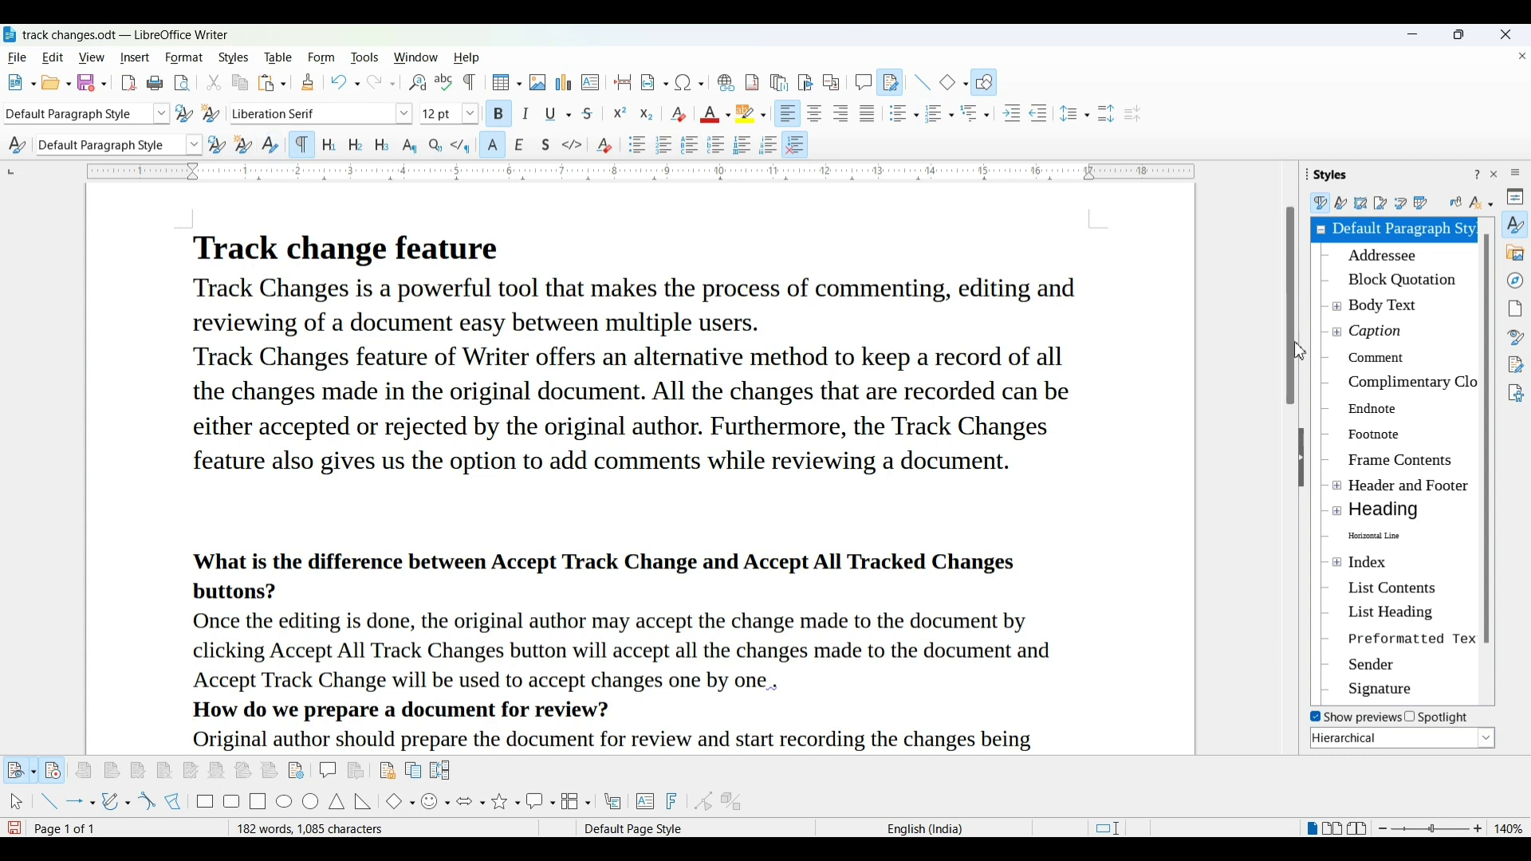
pyautogui.moveTo(1295, 359); pyautogui.dragTo(1305, 317)
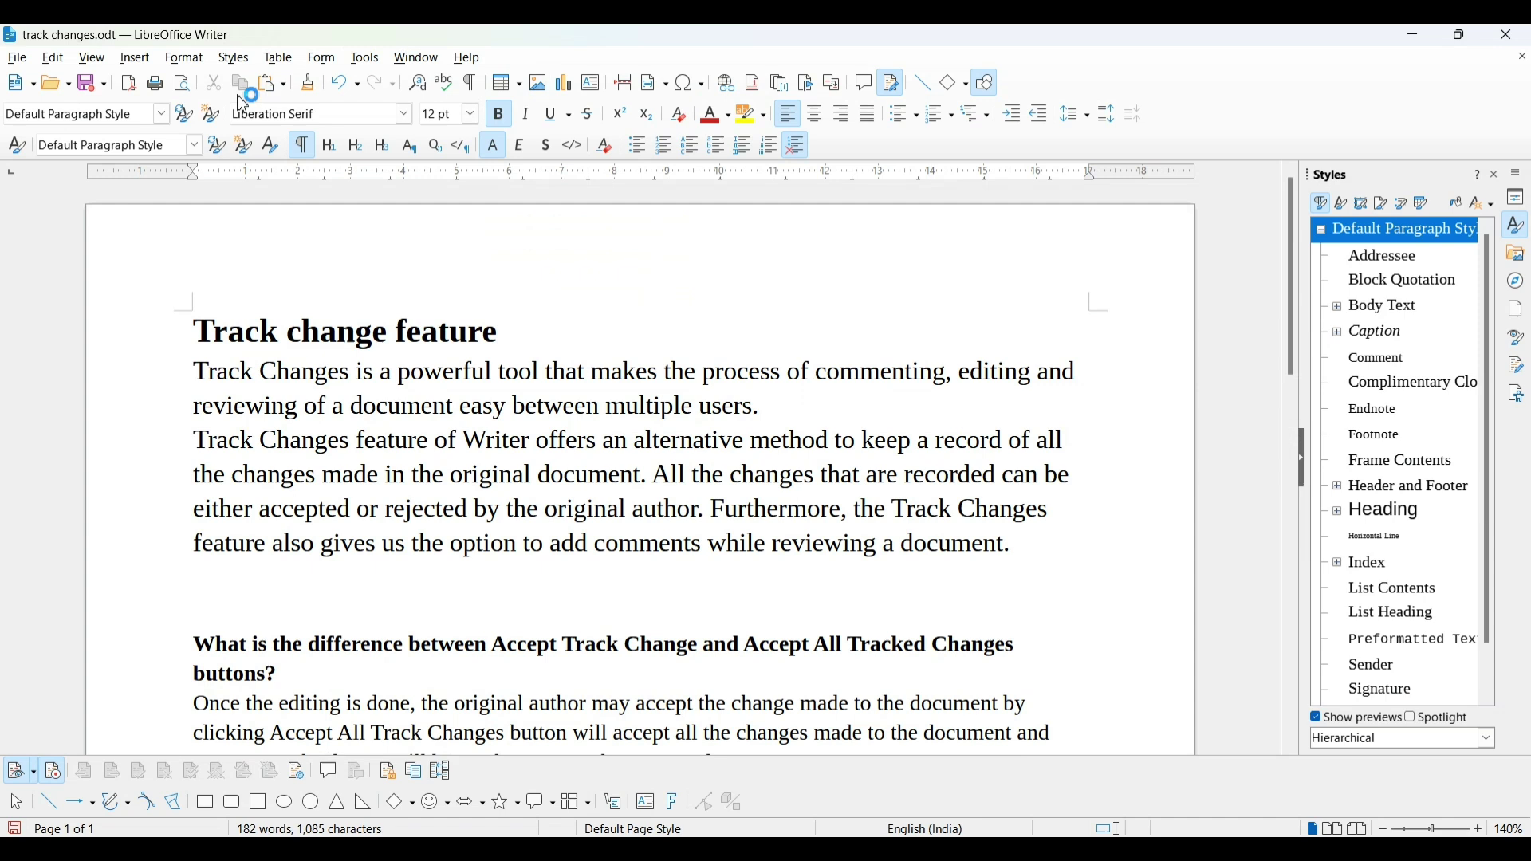
pyautogui.click(88, 83)
# Close the Writer window and reopen track changes.odt from the desktop icon
pyautogui.click(1509, 35)
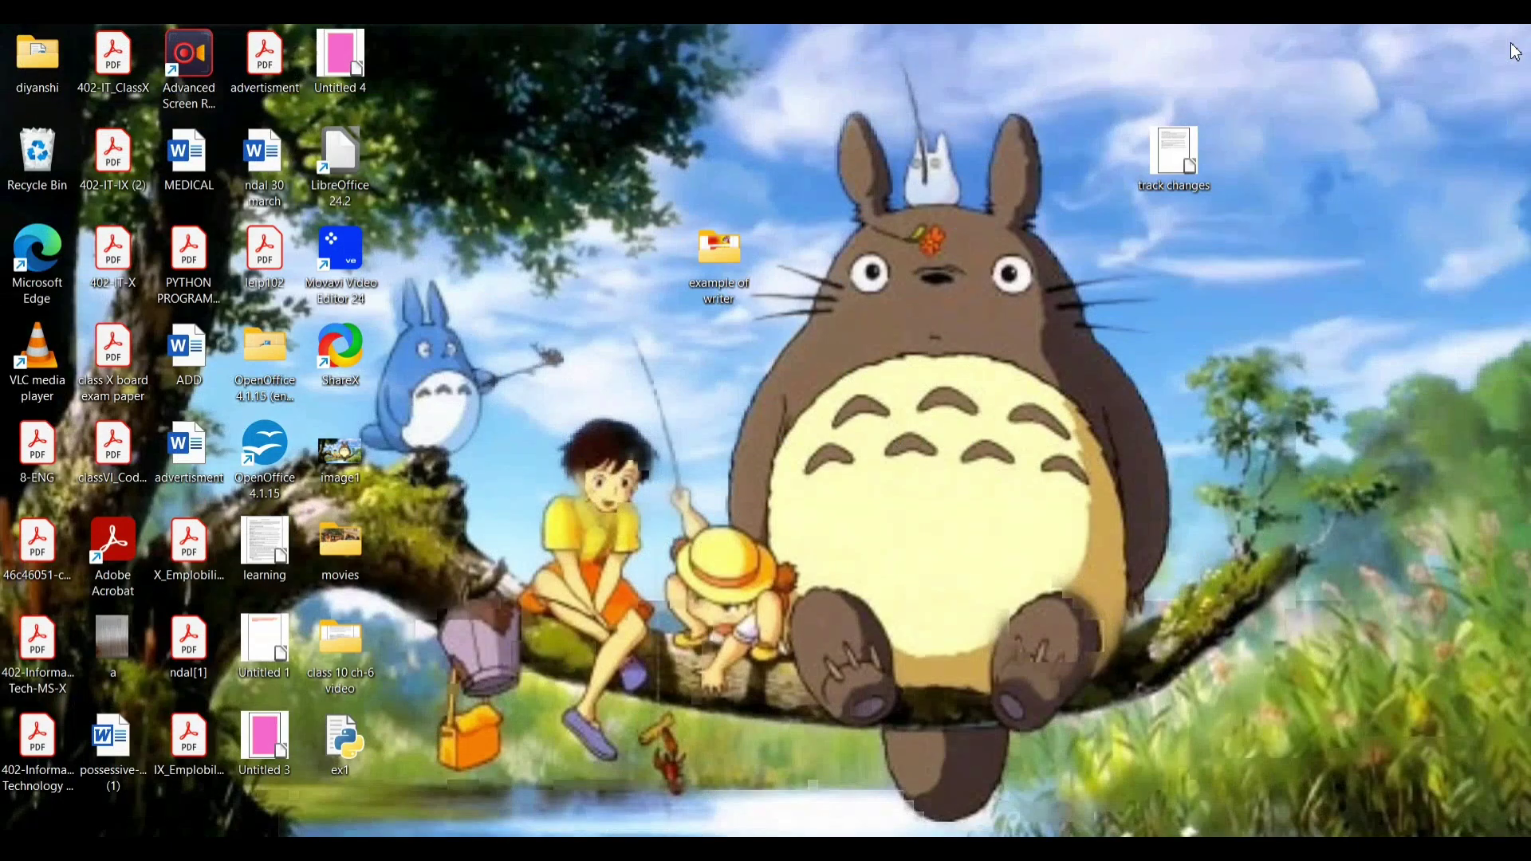
pyautogui.doubleClick(1164, 180)
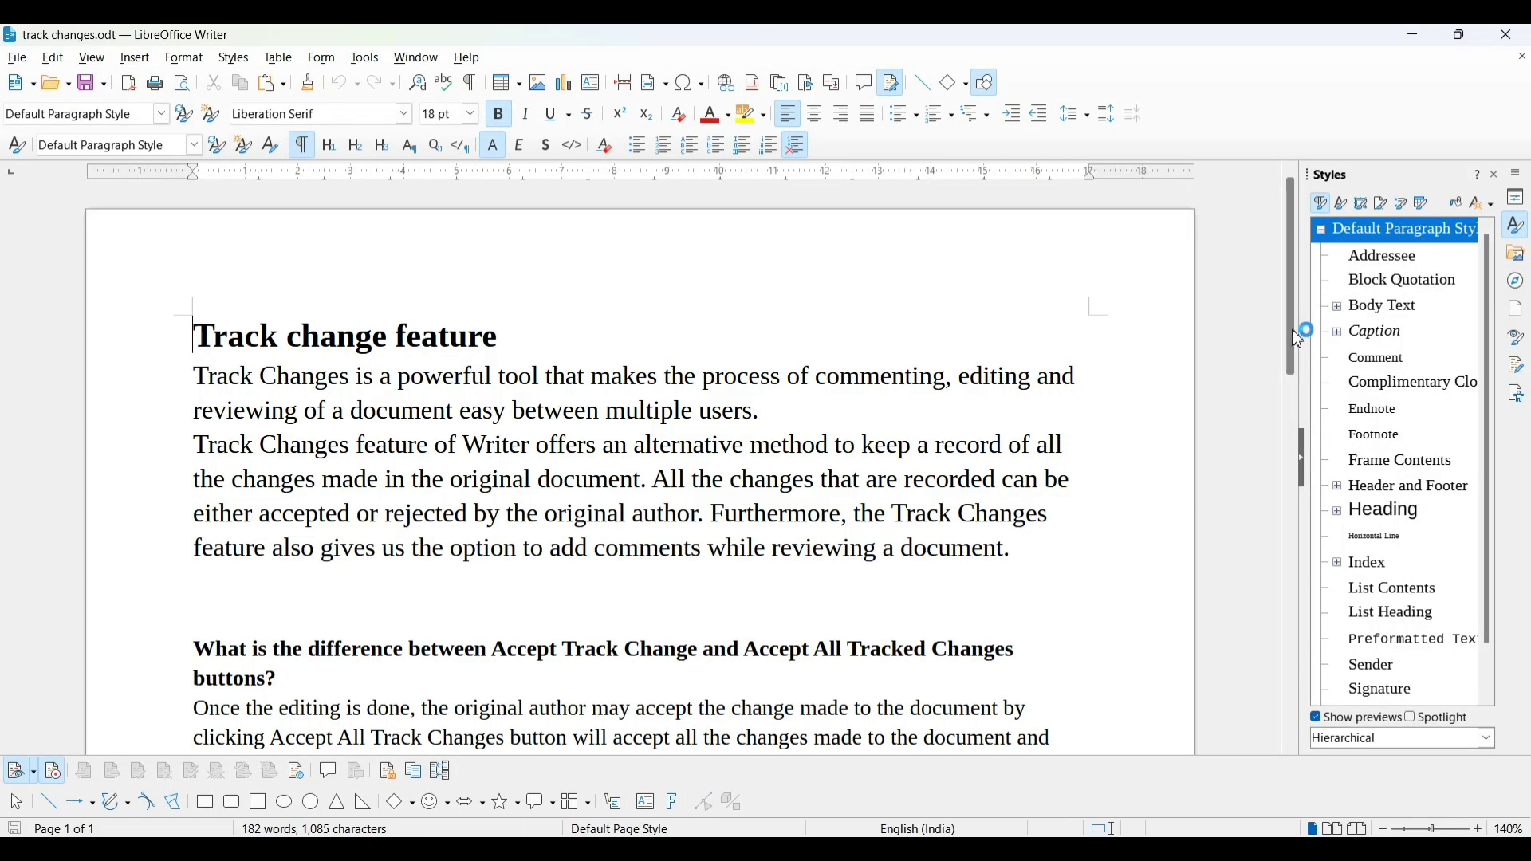
# Copy 'Edit > Track Changes >Record option' and paste it onto the empty line
pyautogui.moveTo(1290, 341); pyautogui.dragTo(1285, 425)
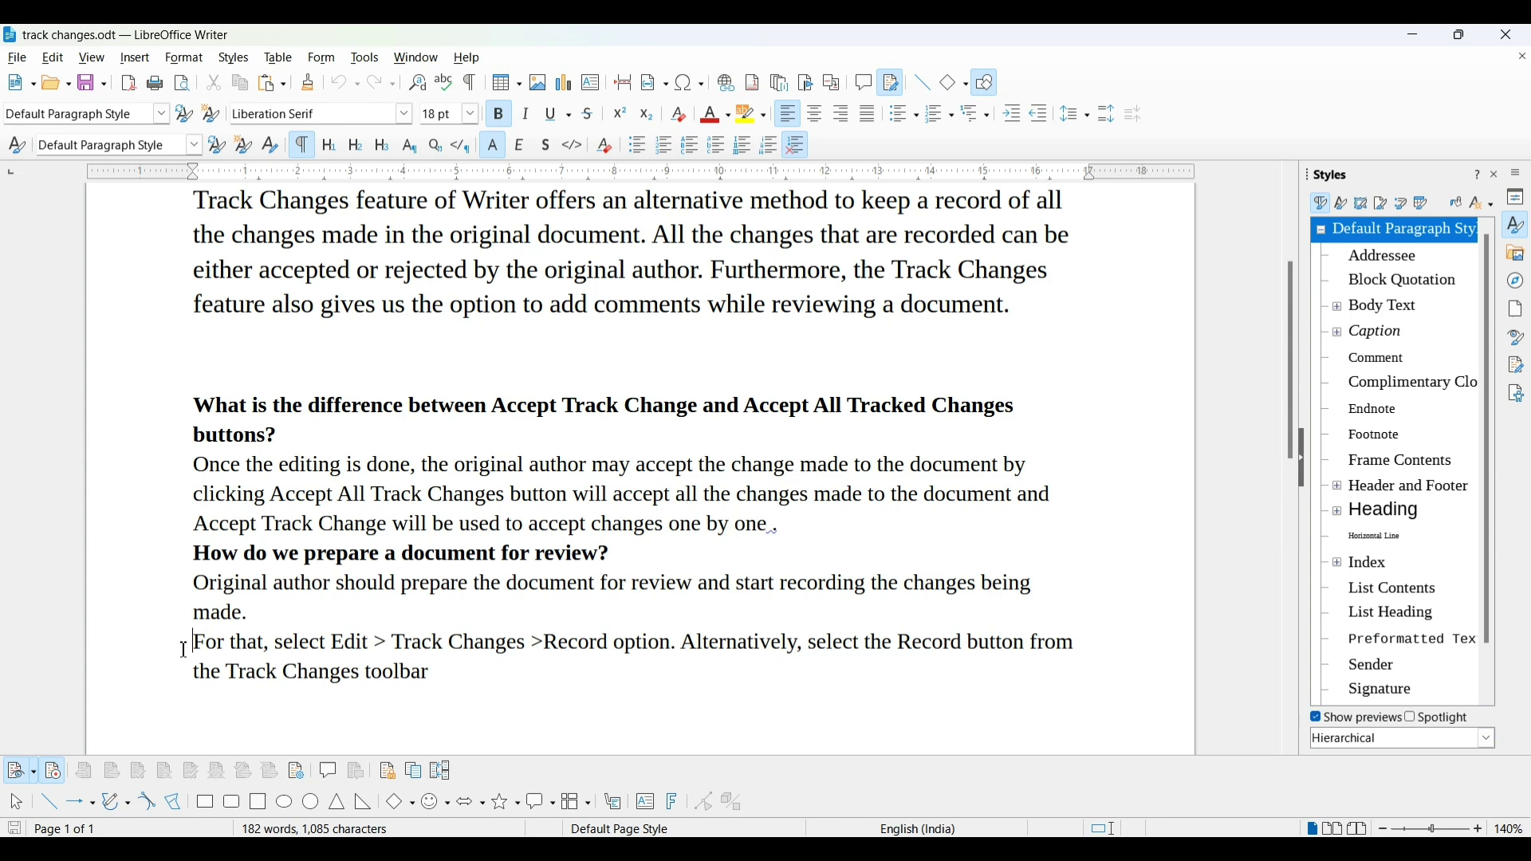
pyautogui.press('Up')
pyautogui.press('Up')
pyautogui.moveTo(331, 644); pyautogui.dragTo(675, 653)
pyautogui.hotkey('ctrl', 'c')
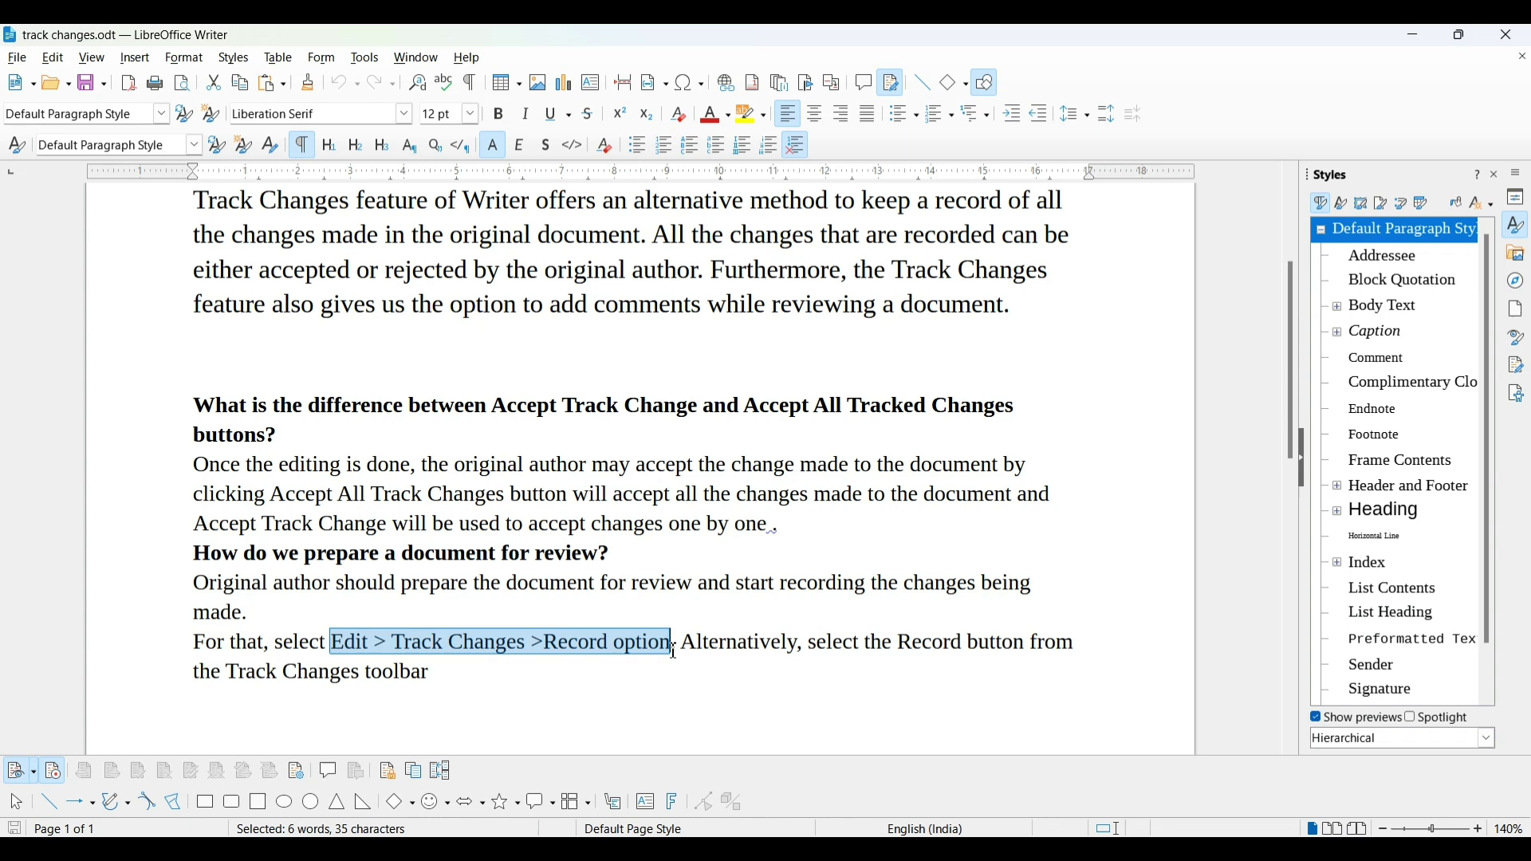
pyautogui.click(281, 352)
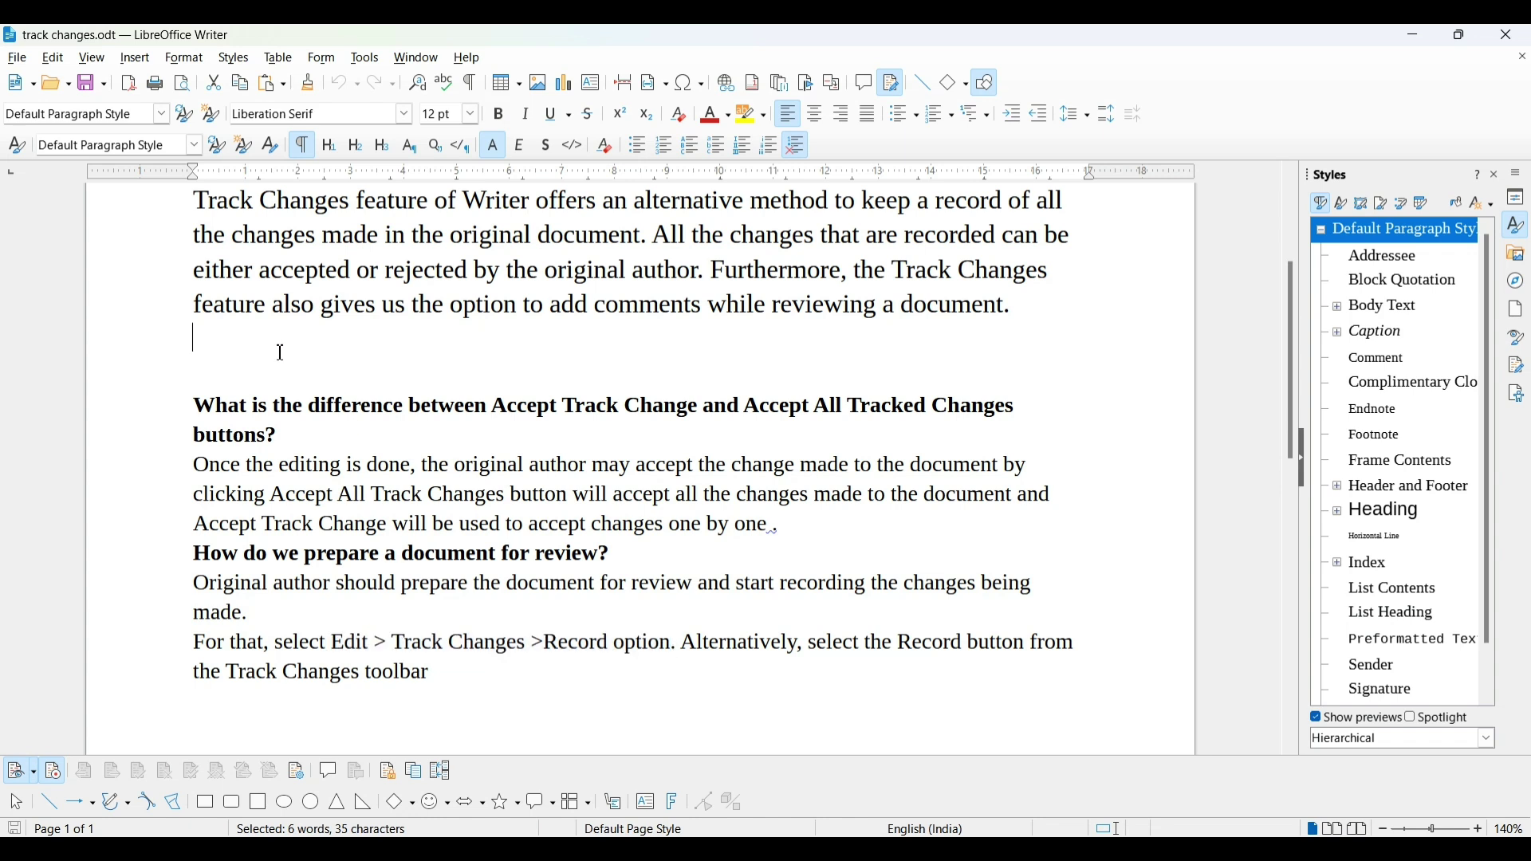
pyautogui.hotkey('ctrl', 'v')
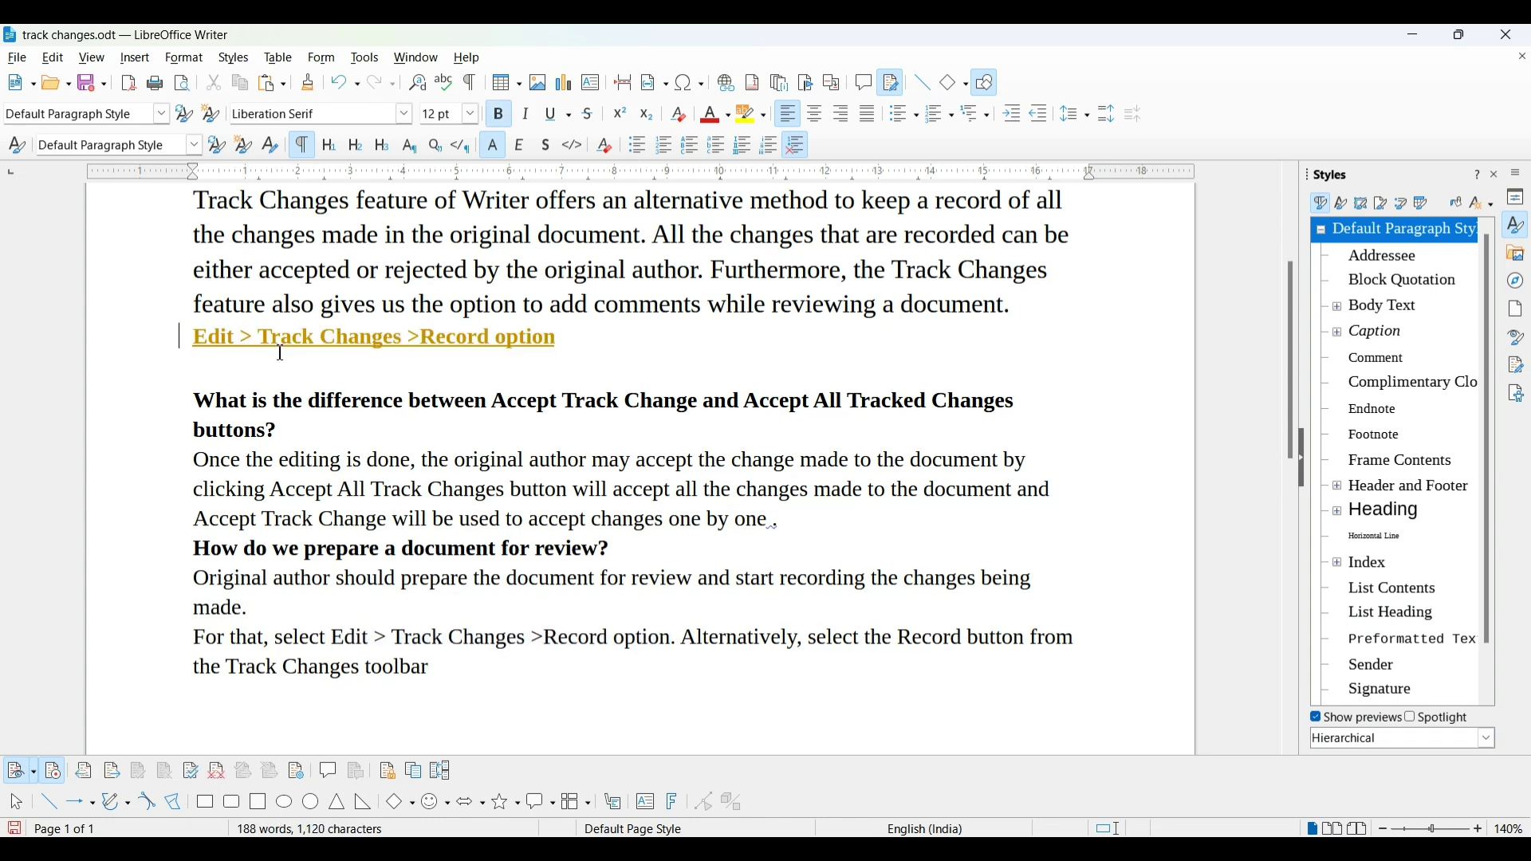
# Delete the last three paragraphs, the 'Once the editing is done' paragraph and the 'What is the difference' heading
pyautogui.moveTo(198, 550); pyautogui.dragTo(450, 667)
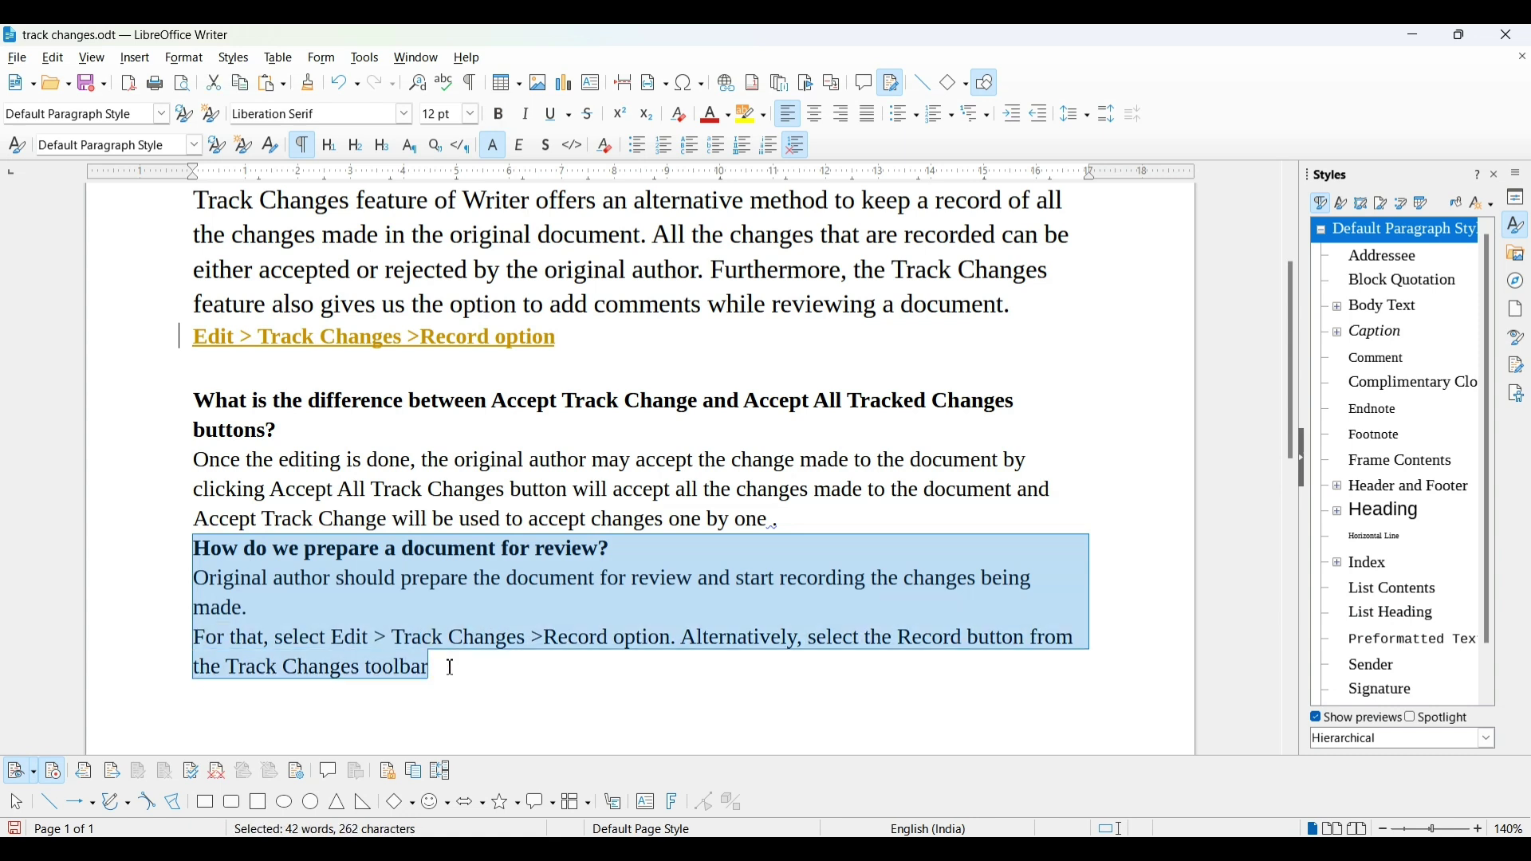
pyautogui.press('Delete')
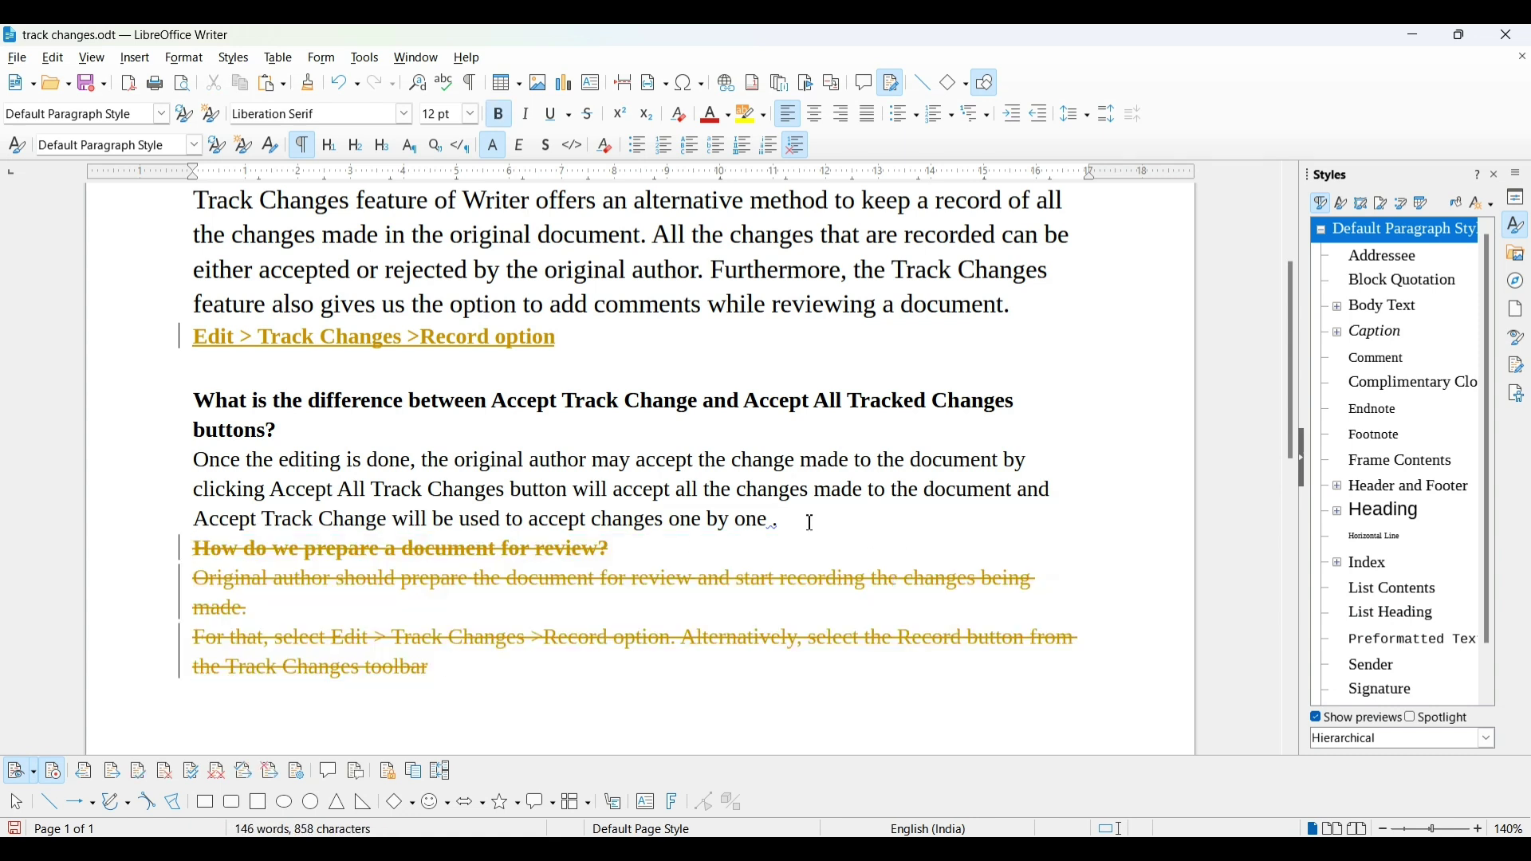
pyautogui.moveTo(810, 522); pyautogui.dragTo(151, 469)
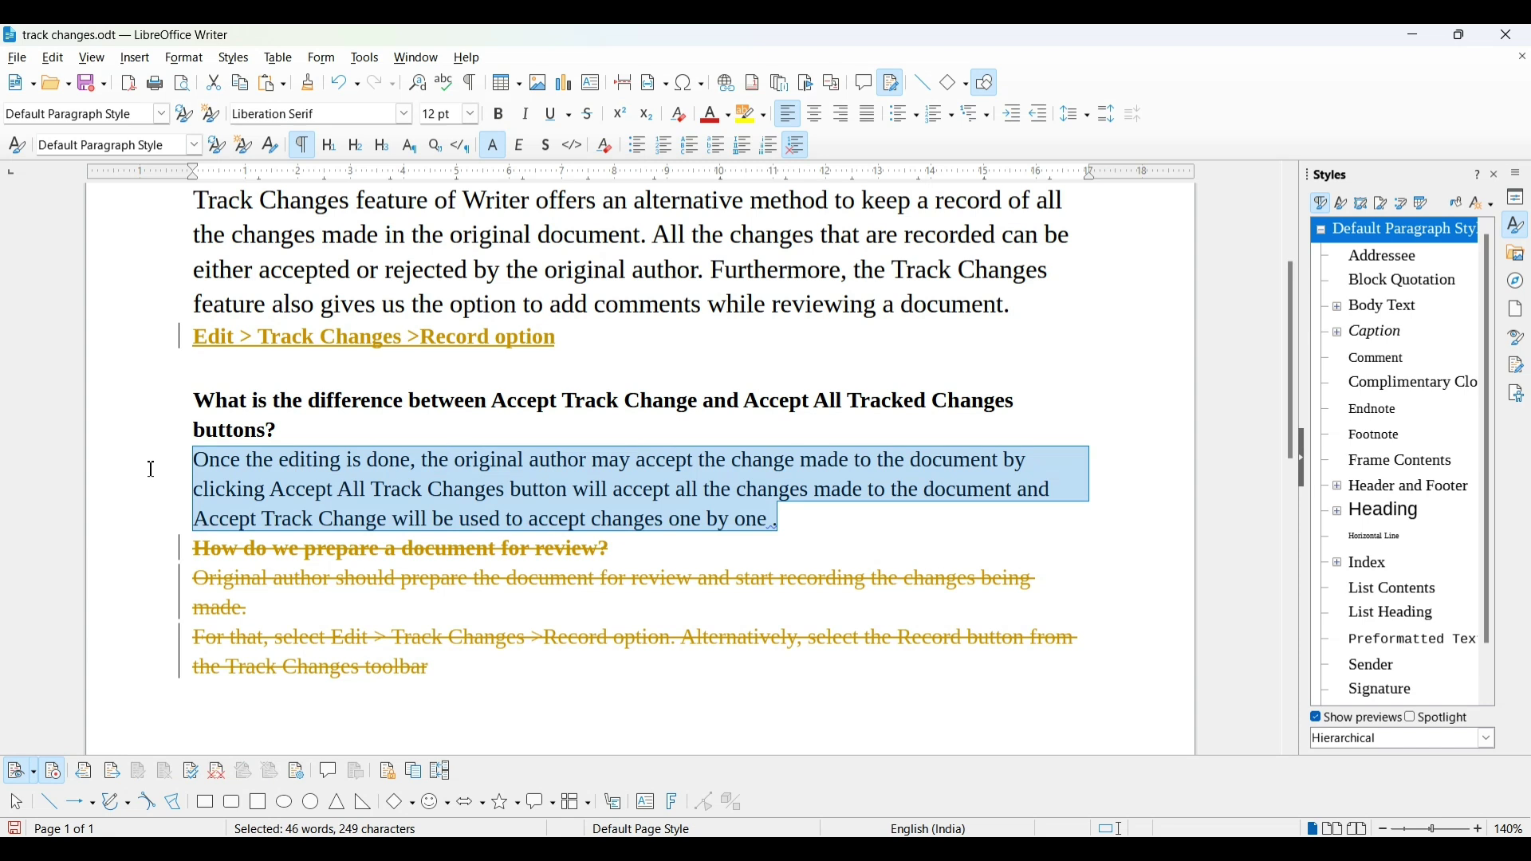
pyautogui.press('Delete')
pyautogui.moveTo(194, 398); pyautogui.dragTo(287, 419)
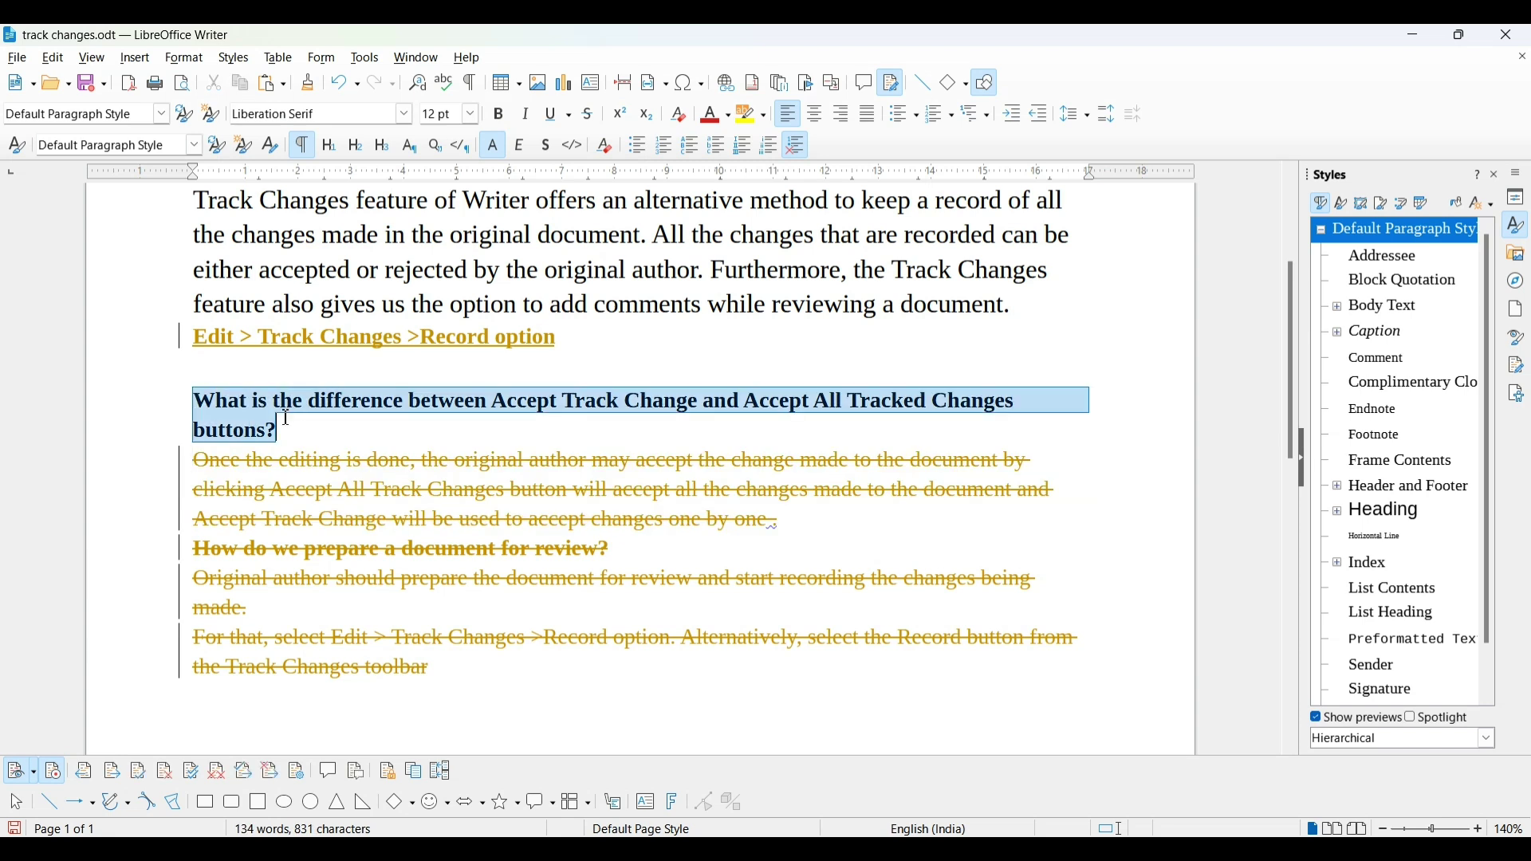
pyautogui.press('Delete')
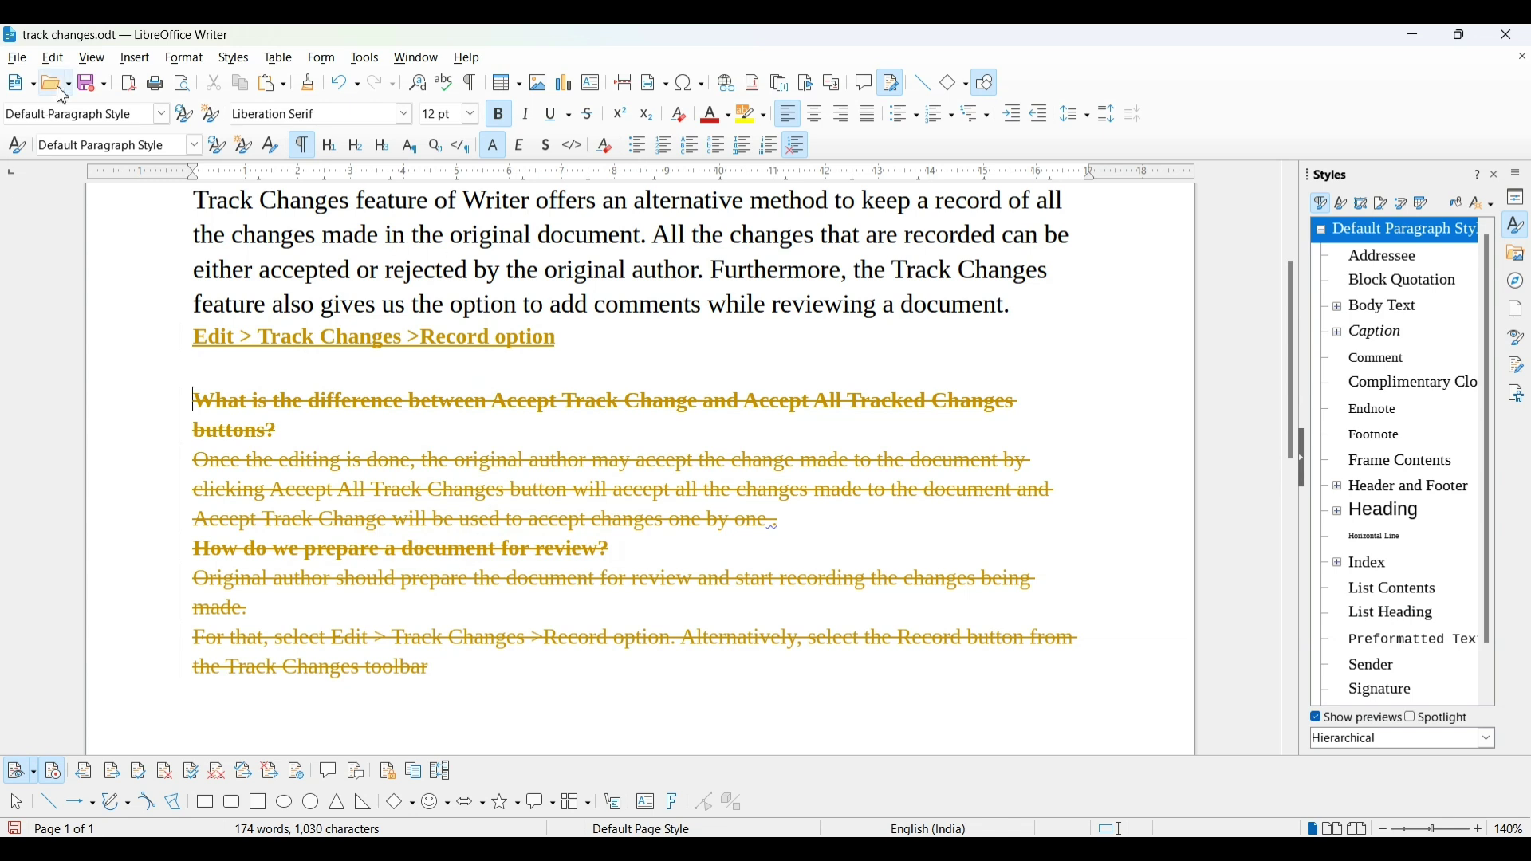
# Save the tracked edits, close the document, and scroll through the reopened tracked changes
pyautogui.click(88, 89)
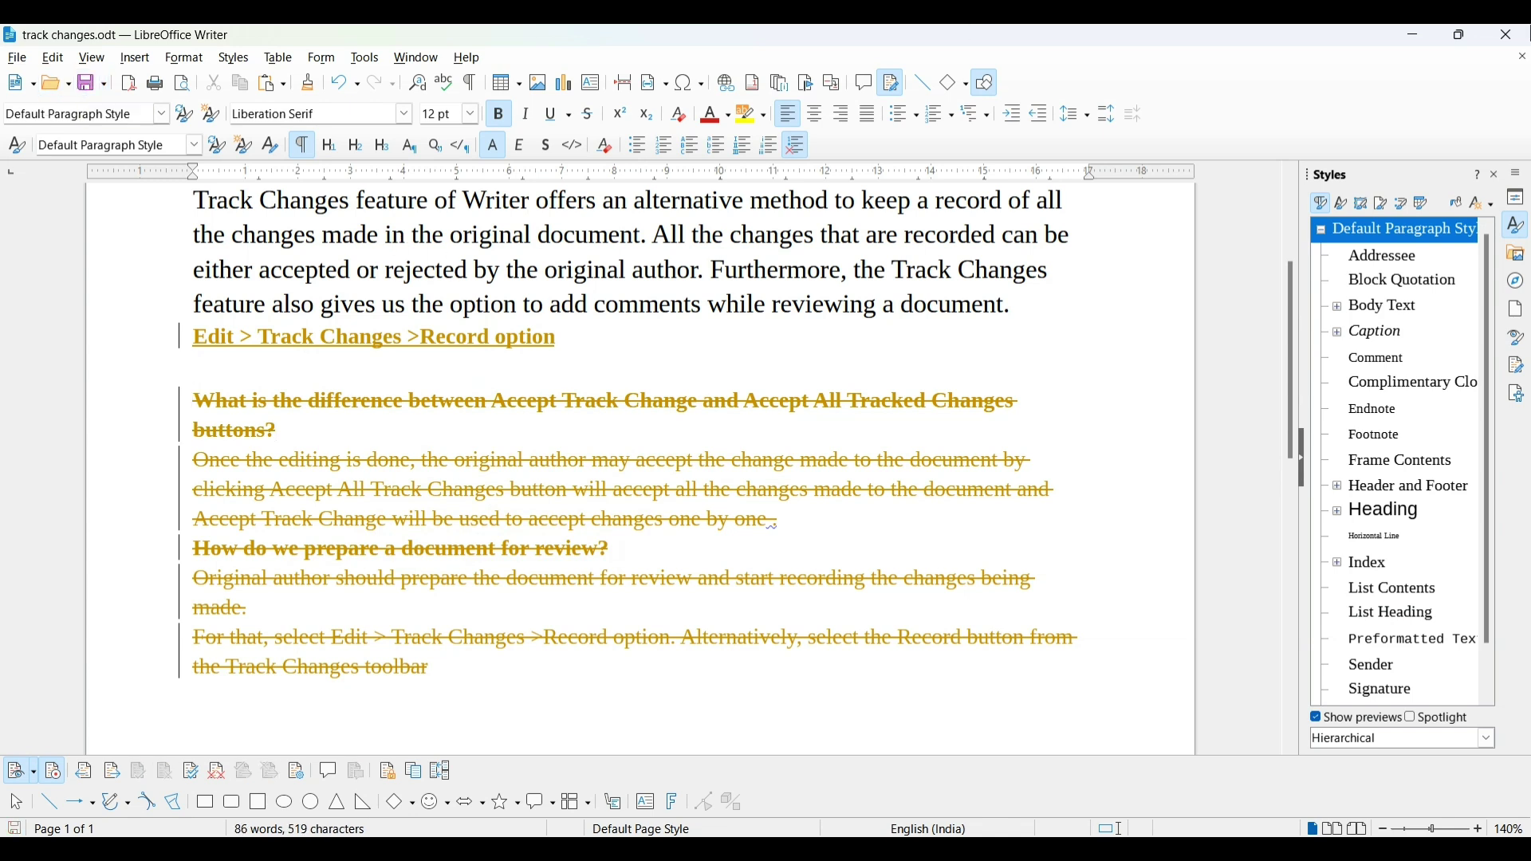
pyautogui.click(1513, 40)
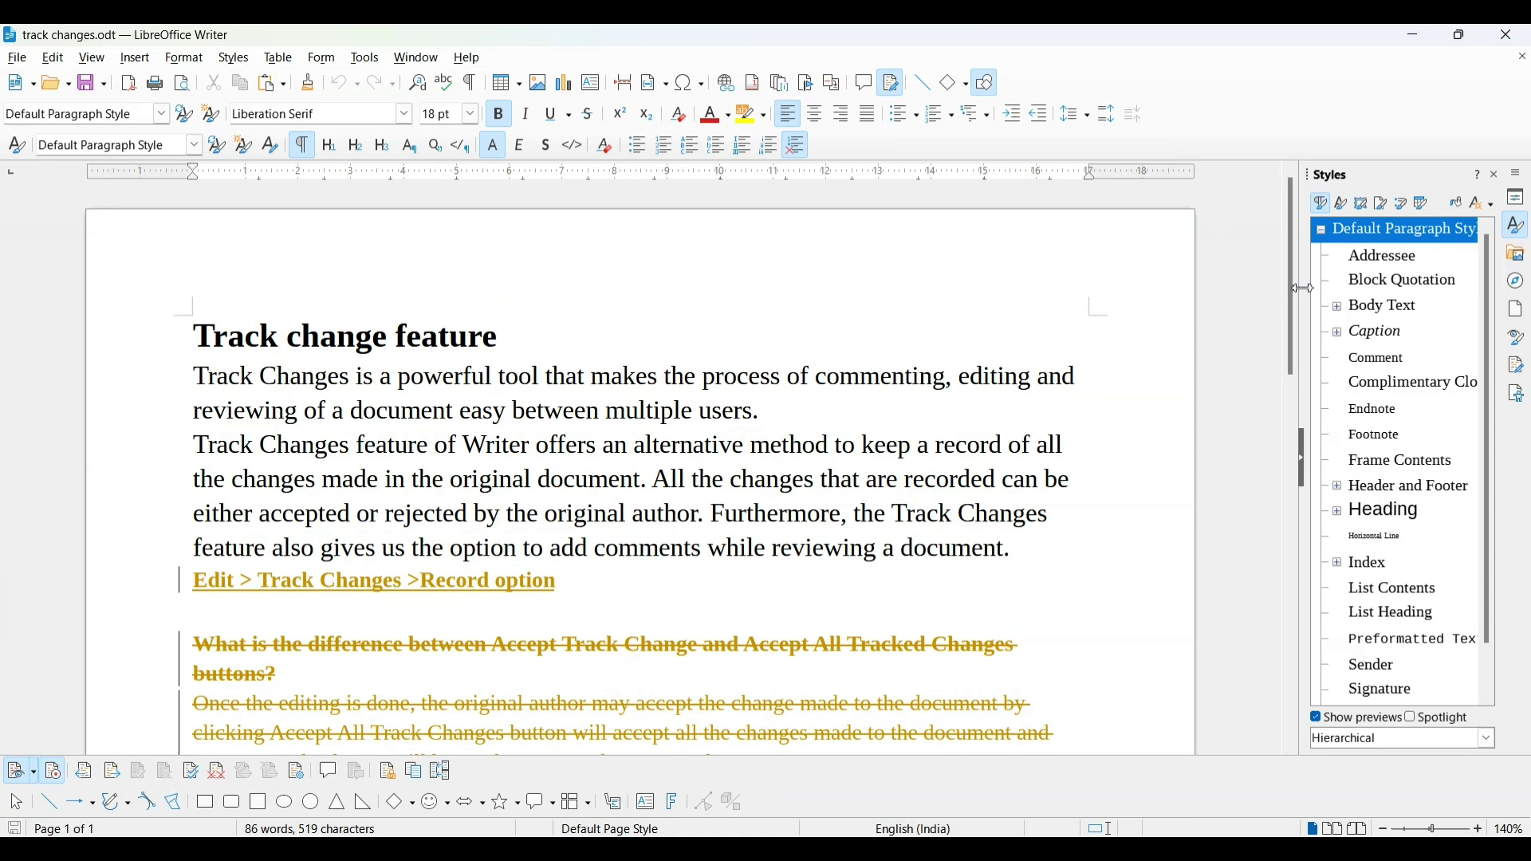
pyautogui.moveTo(1294, 305); pyautogui.dragTo(1294, 415)
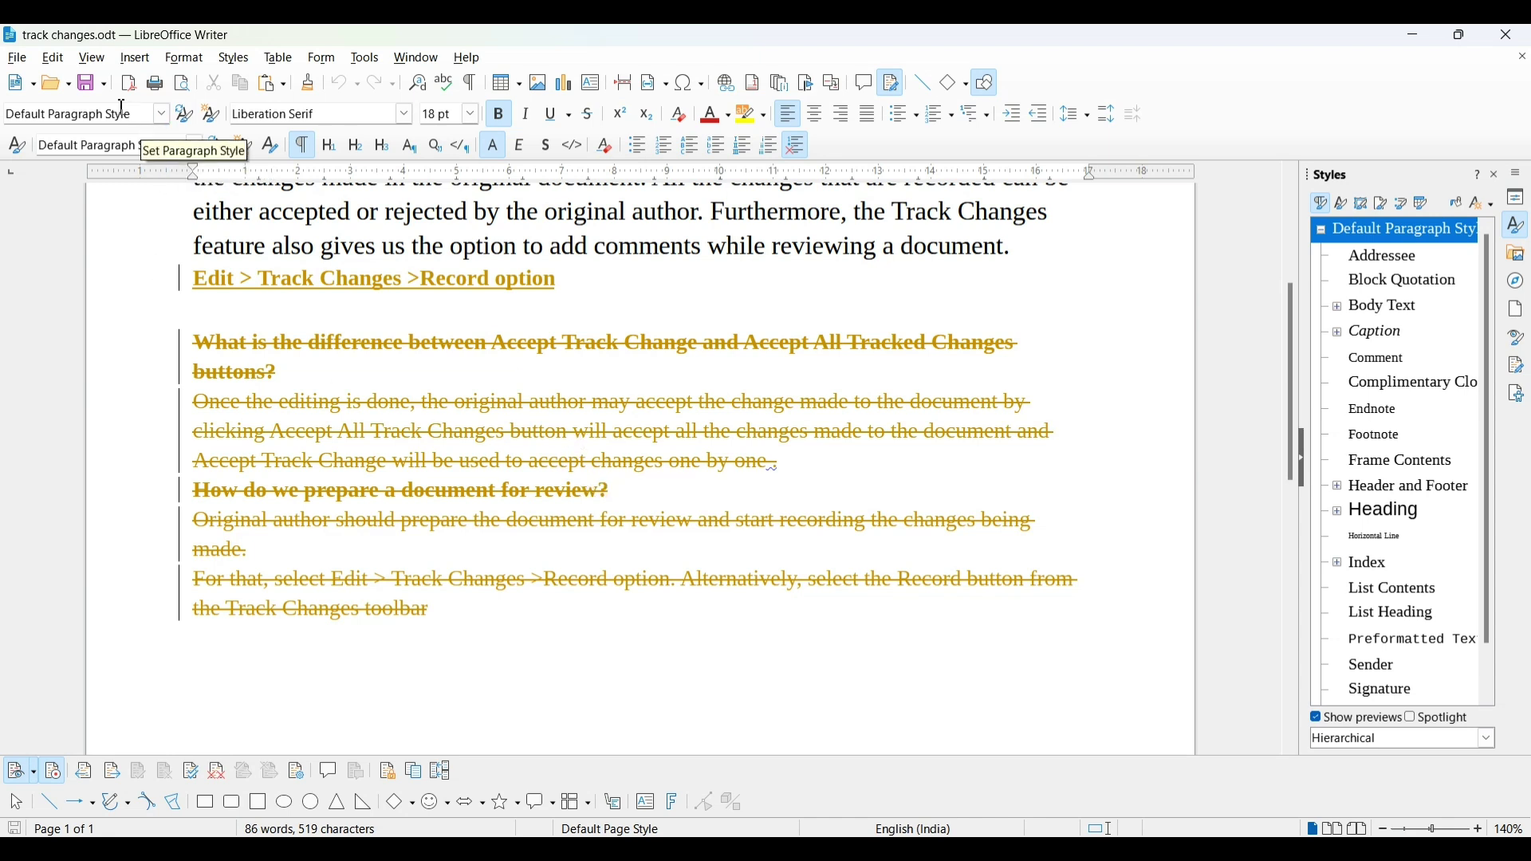
# Attach an 'Added this line' comment to the 'Edit > Track Changes >Record option' line
pyautogui.click(67, 67)
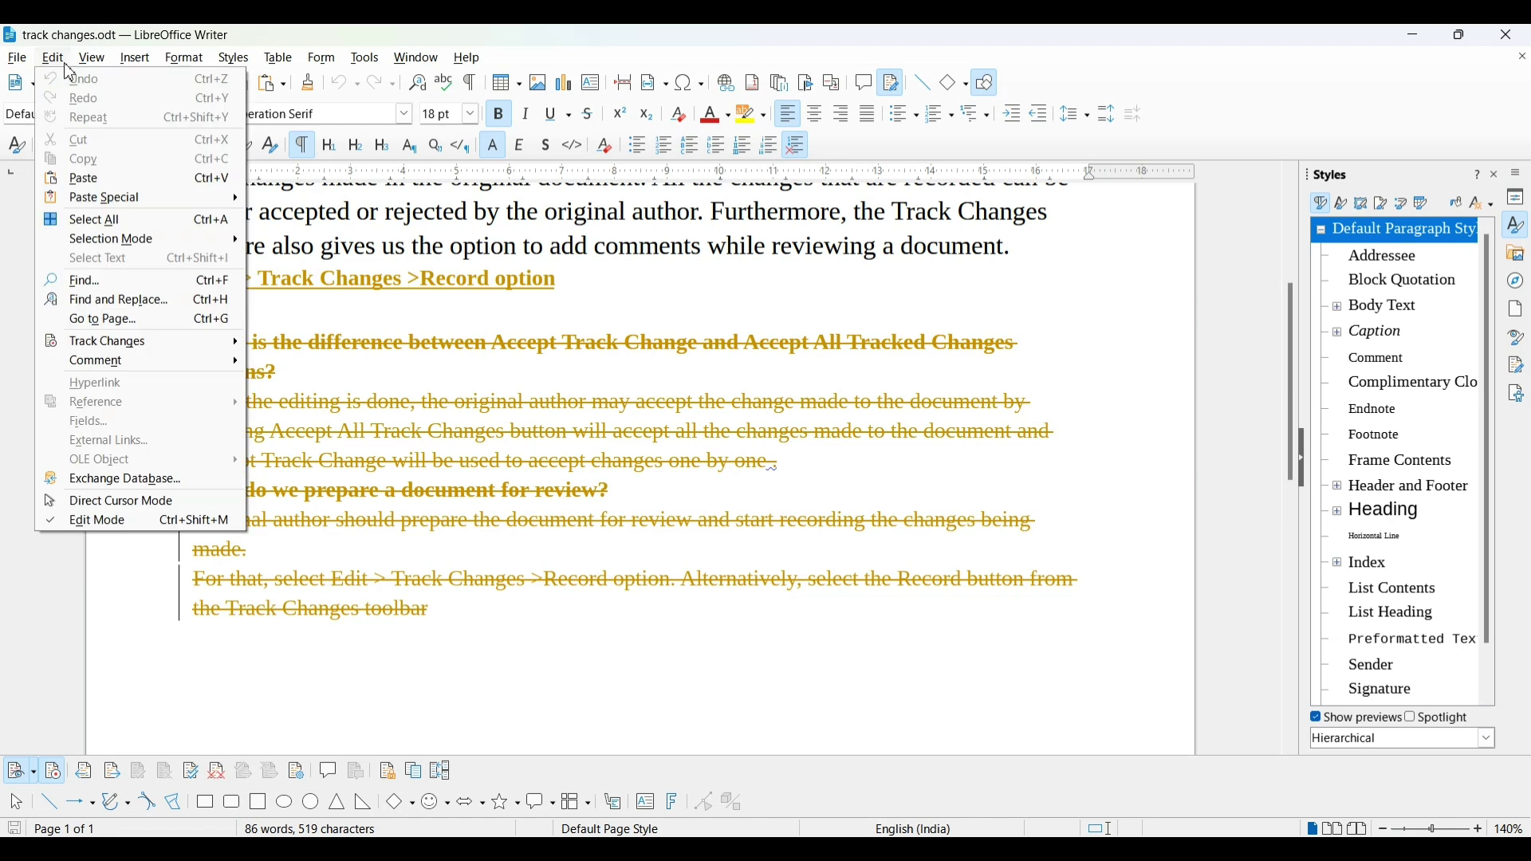
pyautogui.moveTo(124, 70)
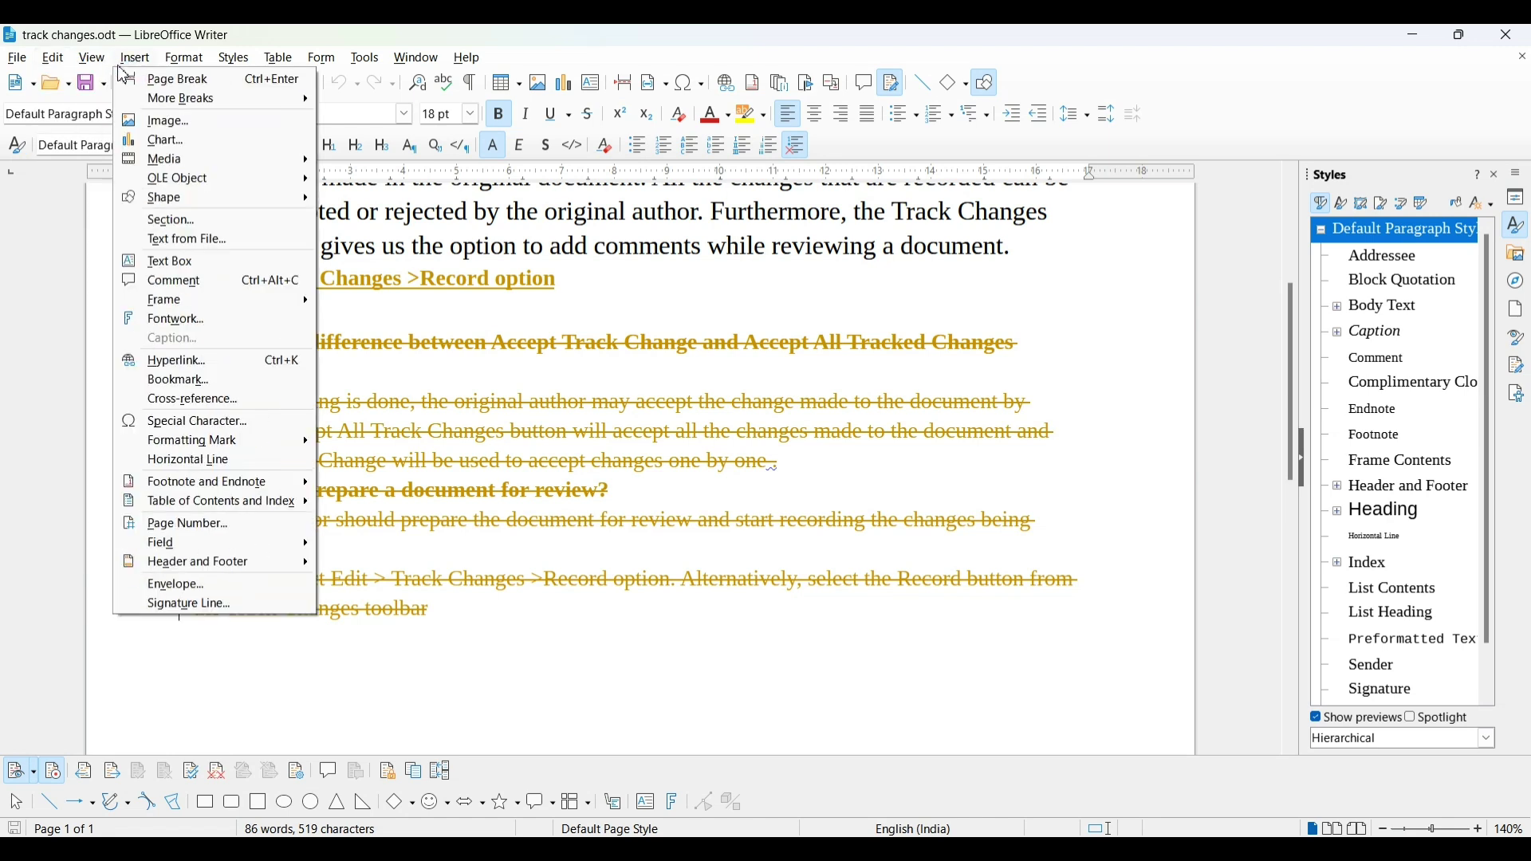
pyautogui.click(180, 279)
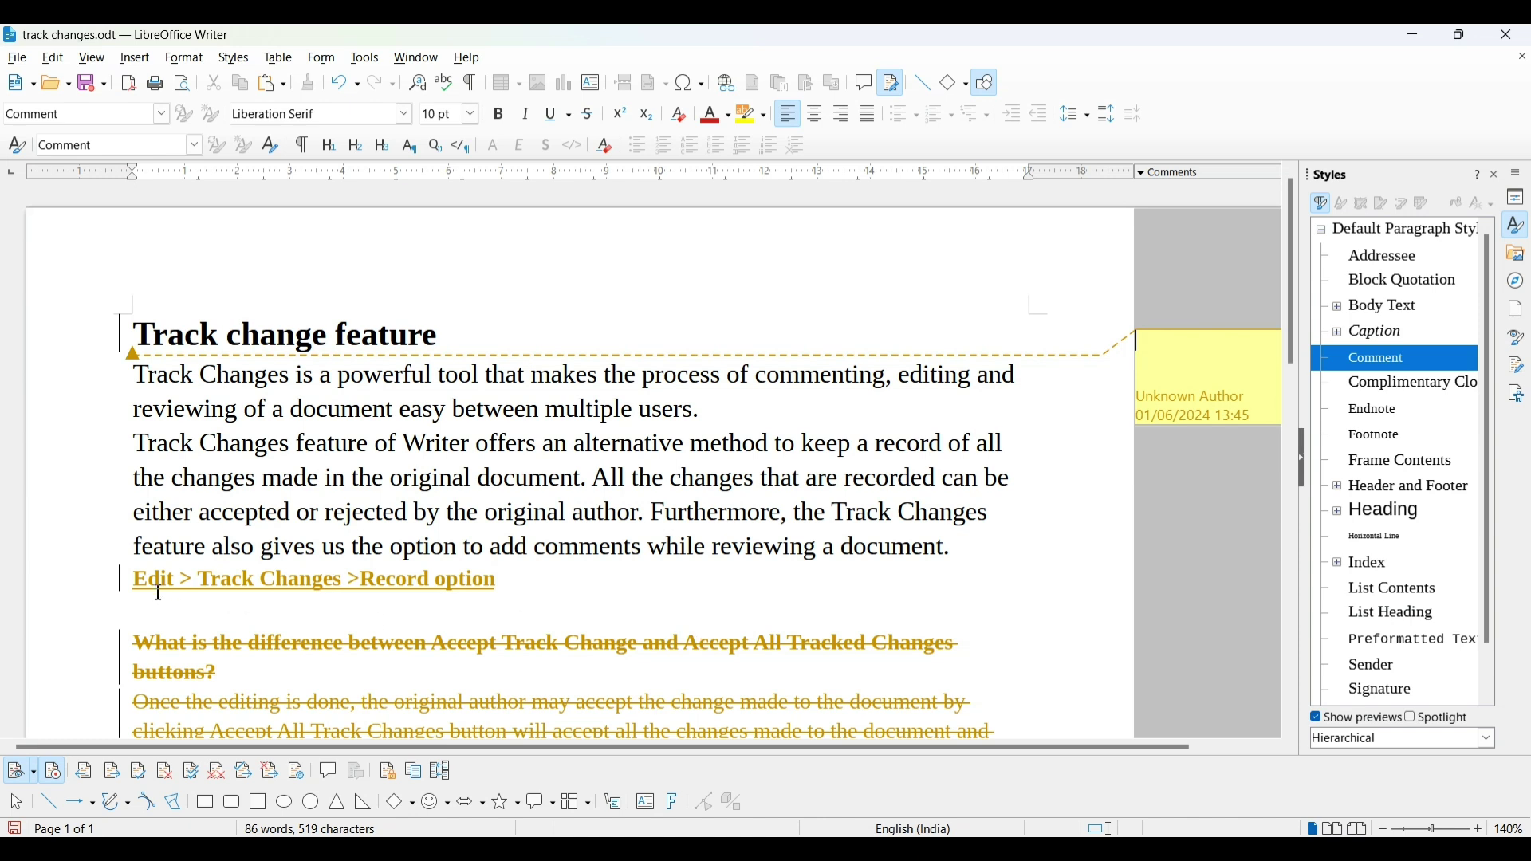
pyautogui.press('Escape')
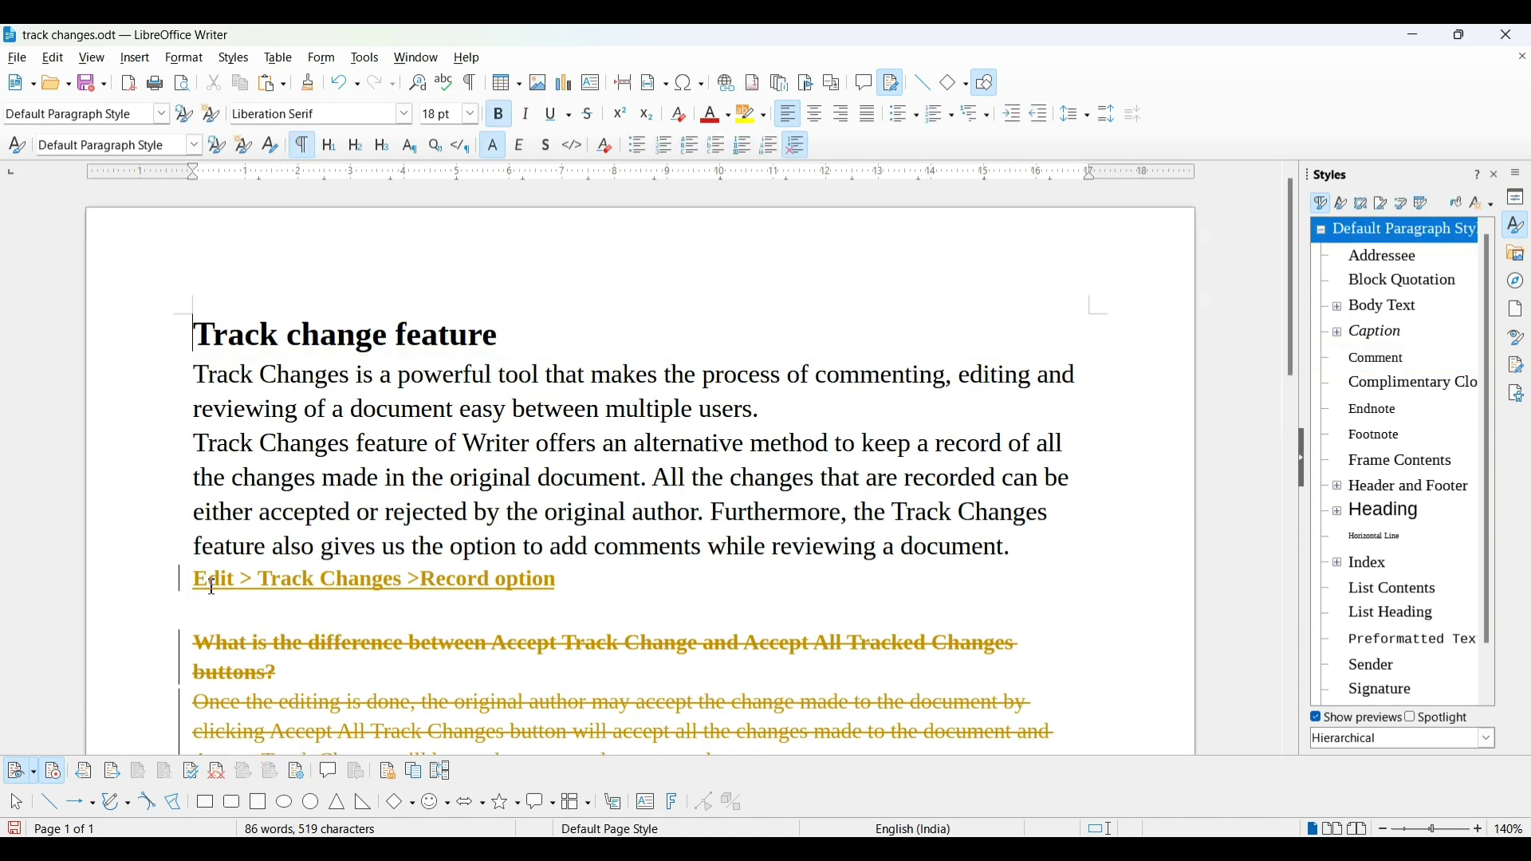
pyautogui.click(135, 59)
pyautogui.click(211, 284)
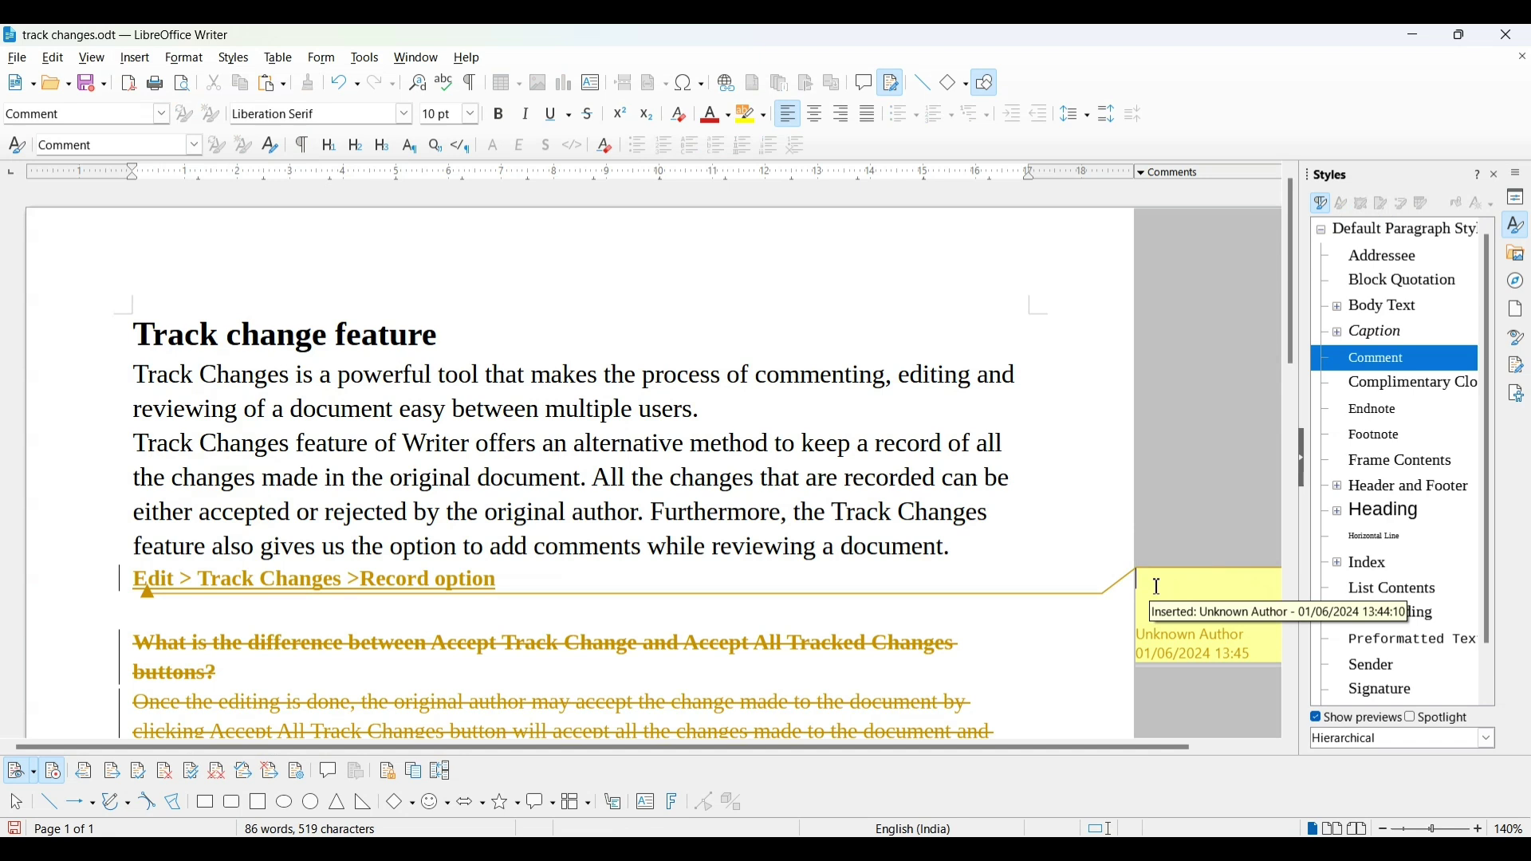
pyautogui.write('add')
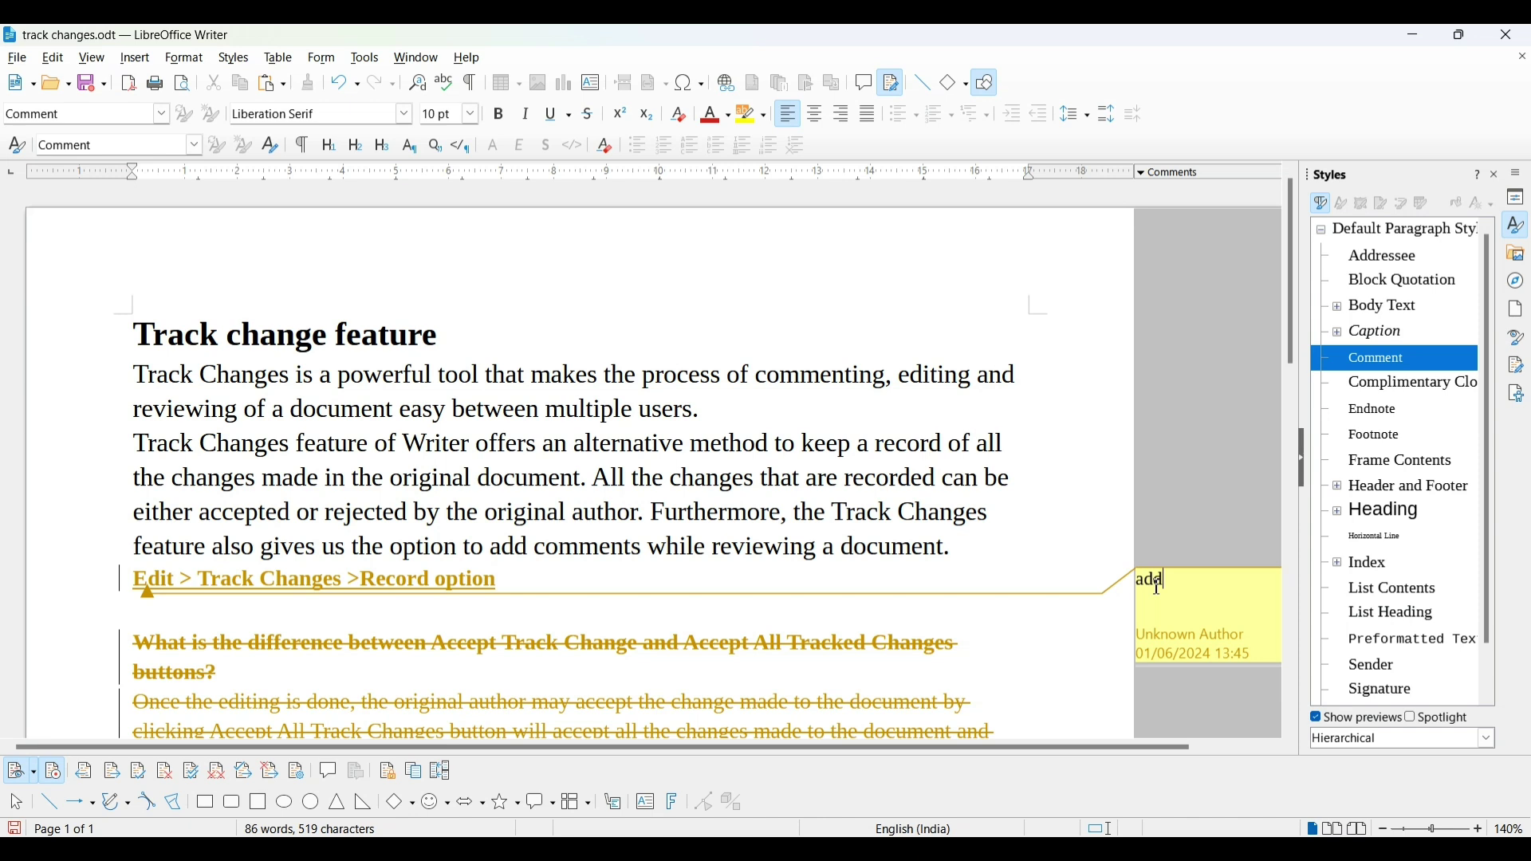
pyautogui.write(' this')
pyautogui.write(' line')
pyautogui.write('ed')
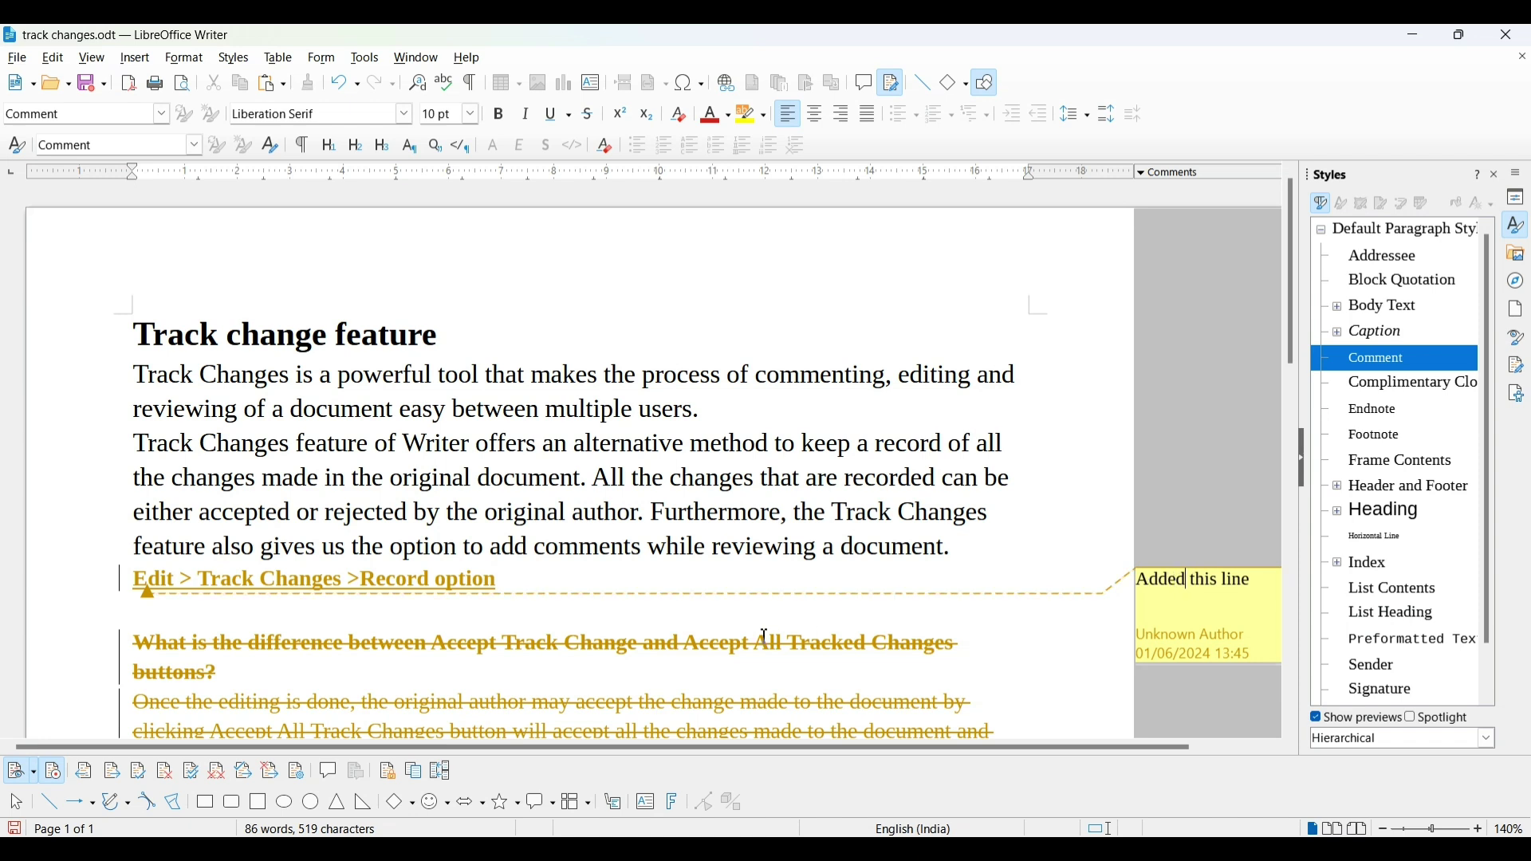
# Comment 'No need of this' on the deleted question heading and save the document
pyautogui.click(651, 664)
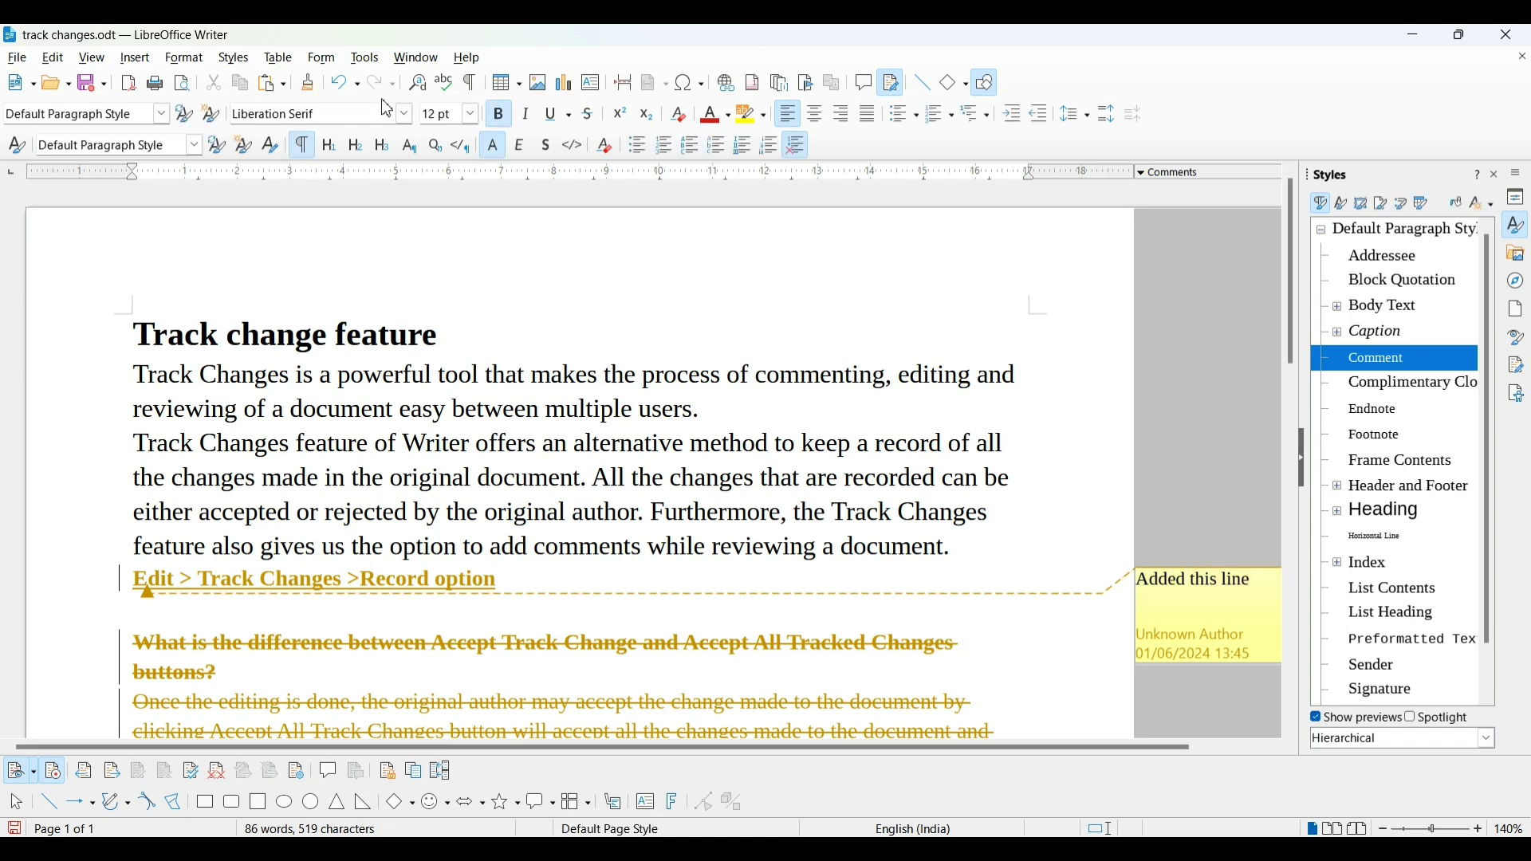
pyautogui.click(135, 58)
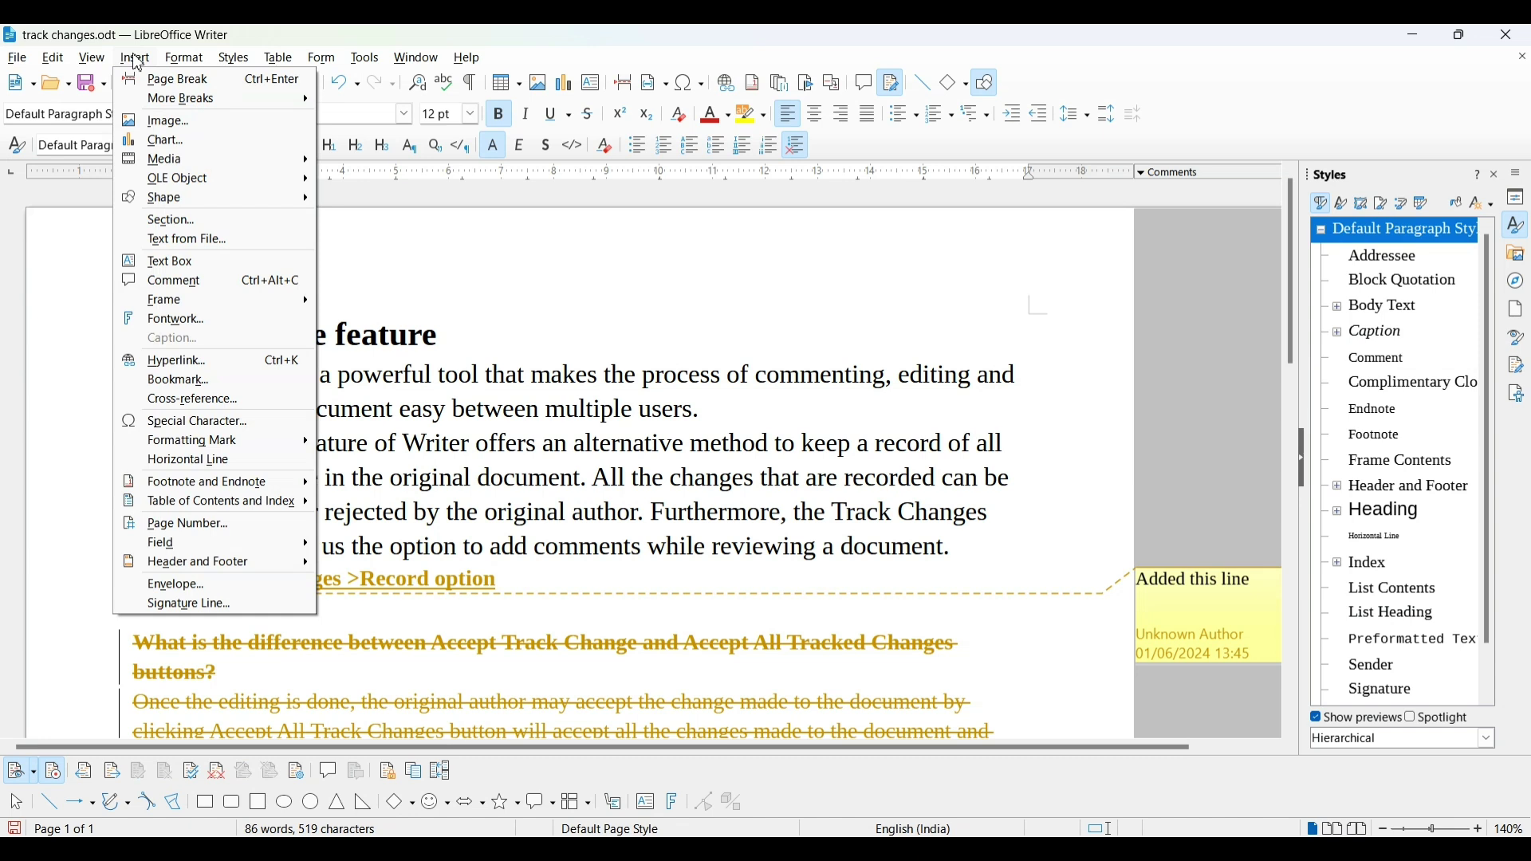
pyautogui.press('Escape')
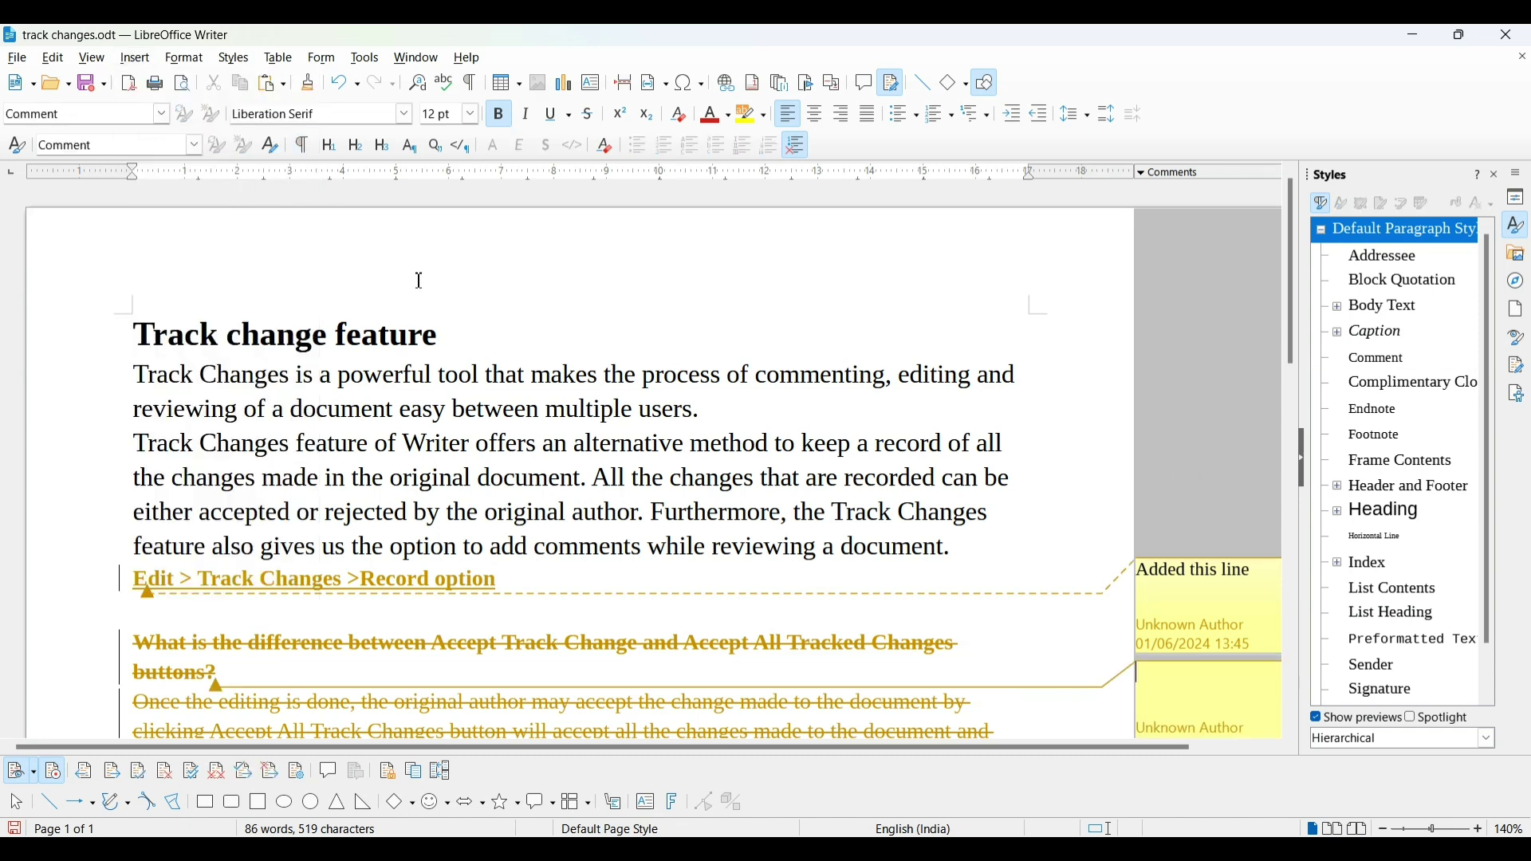
pyautogui.write('no')
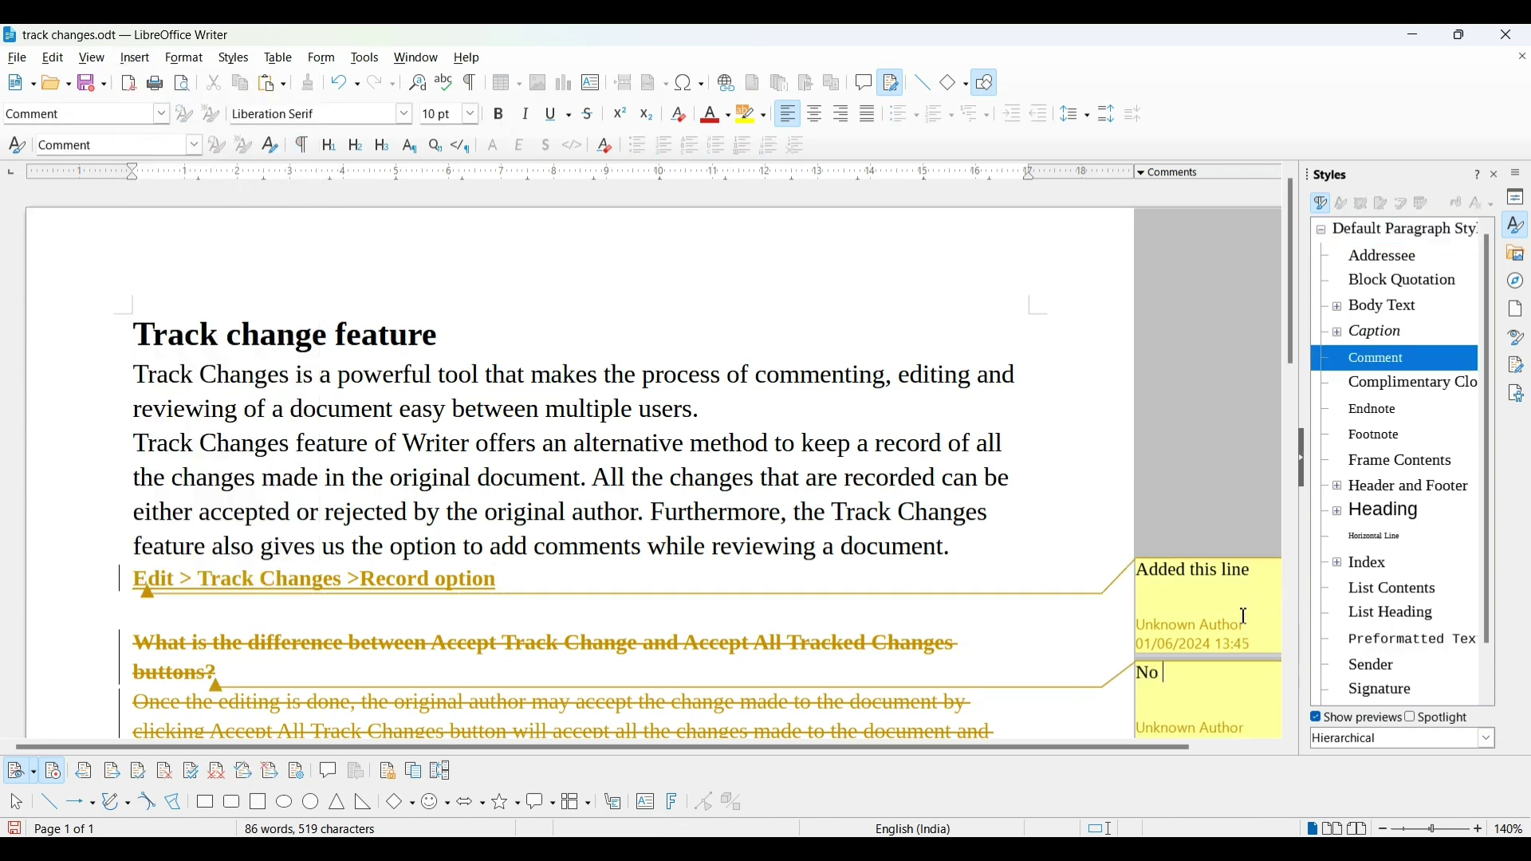
pyautogui.write(' need of this')
pyautogui.click(84, 92)
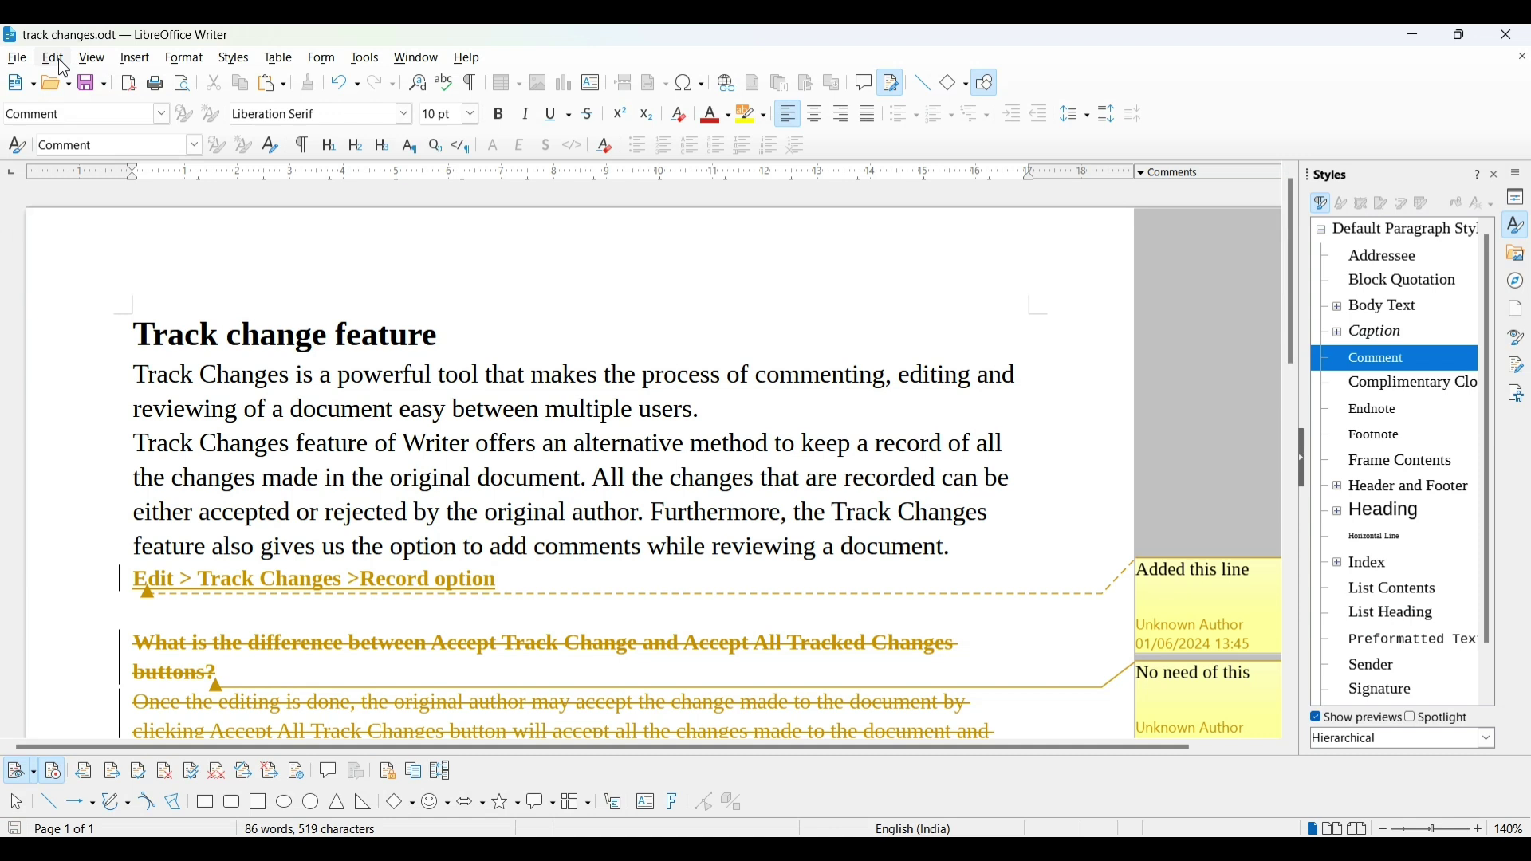
# Use Edit > Track Changes > Next twice to reach the block of deleted closing paragraphs
pyautogui.click(59, 60)
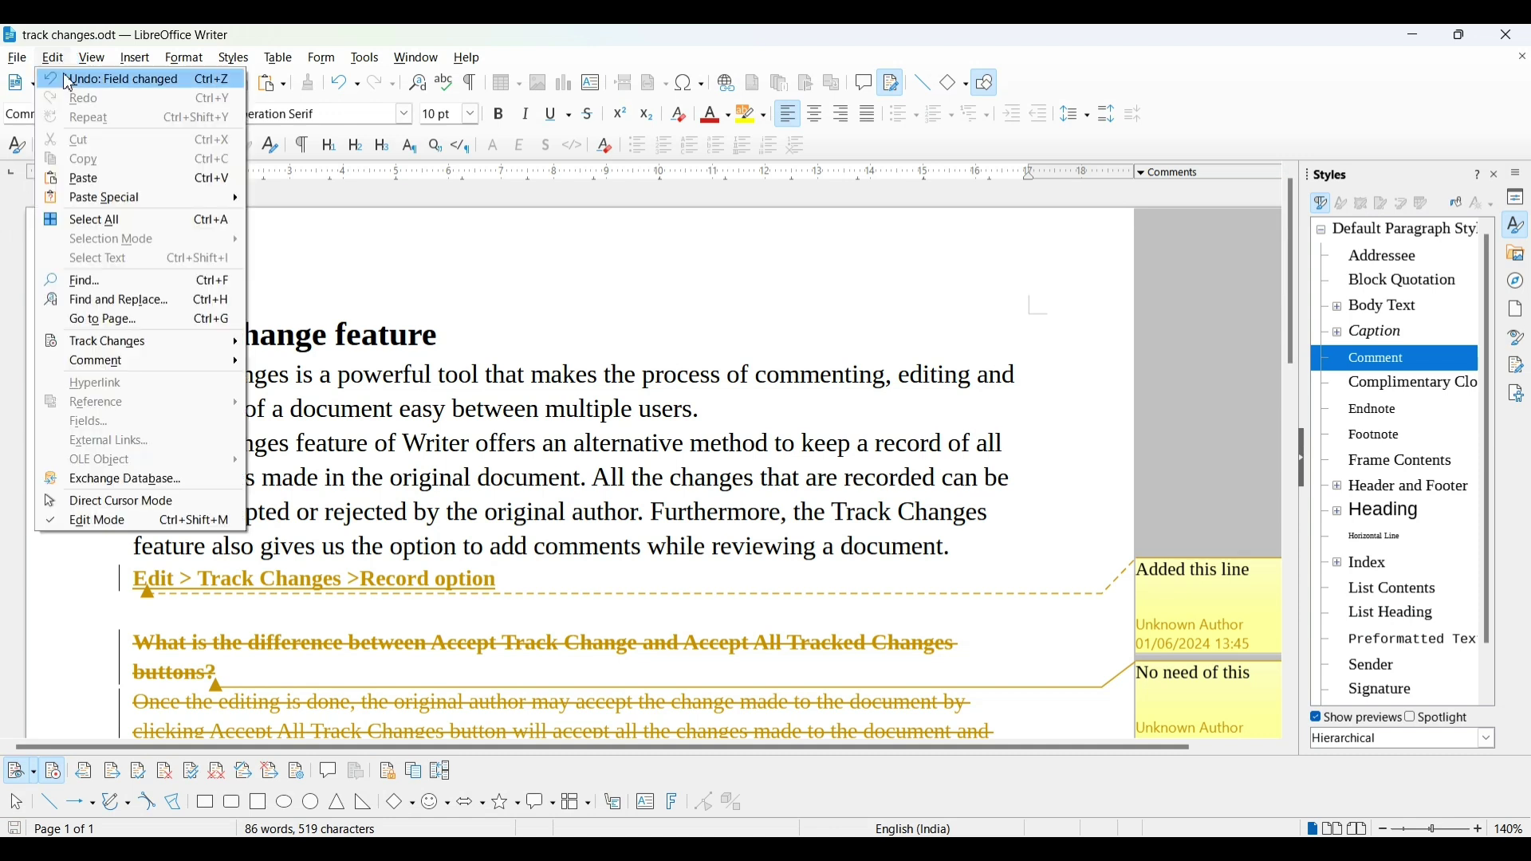
pyautogui.moveTo(87, 346)
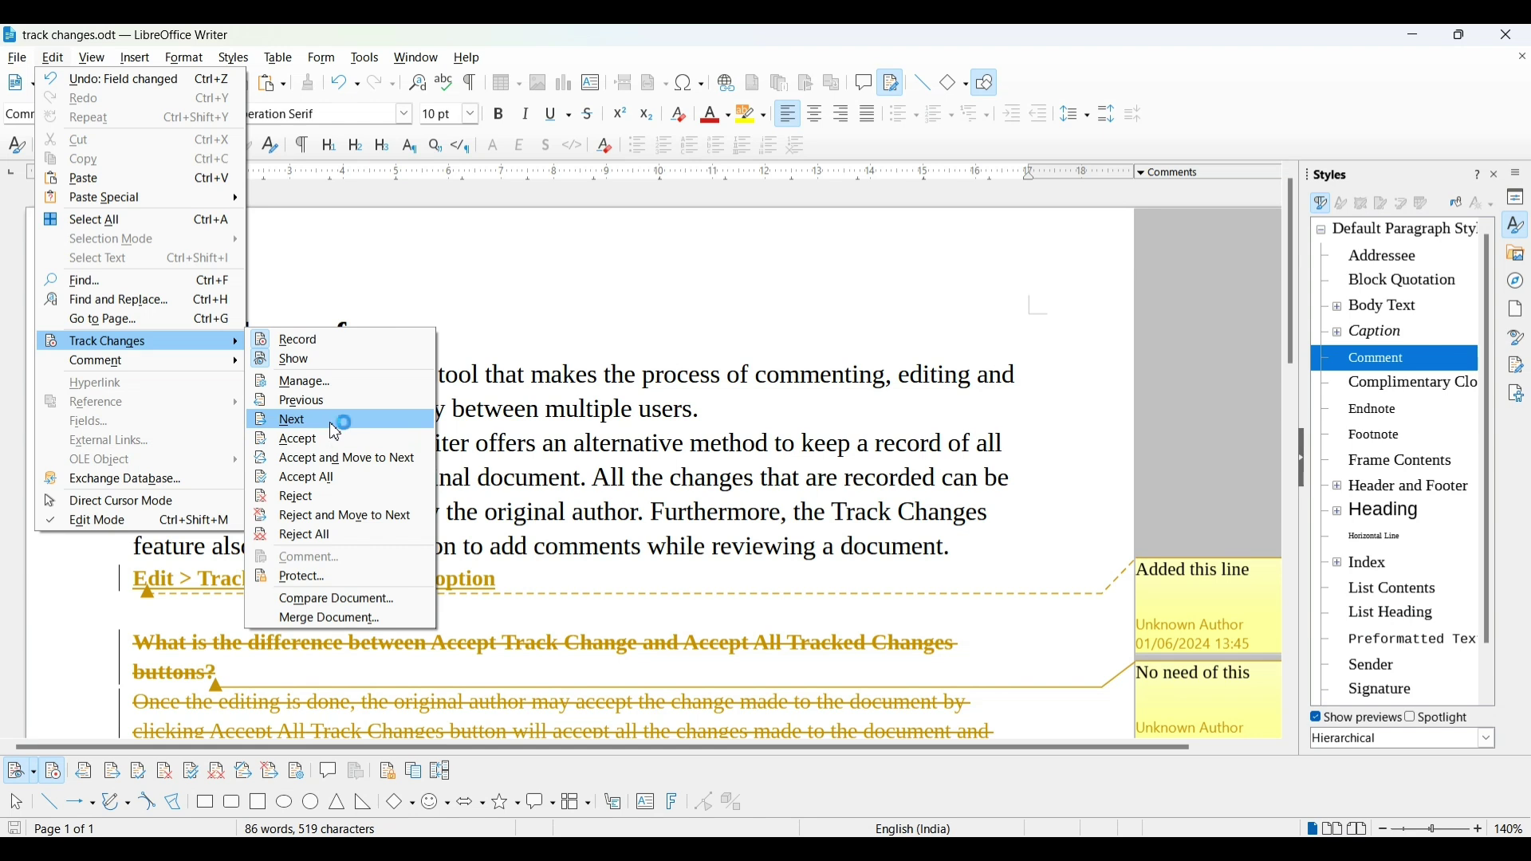
pyautogui.click(335, 420)
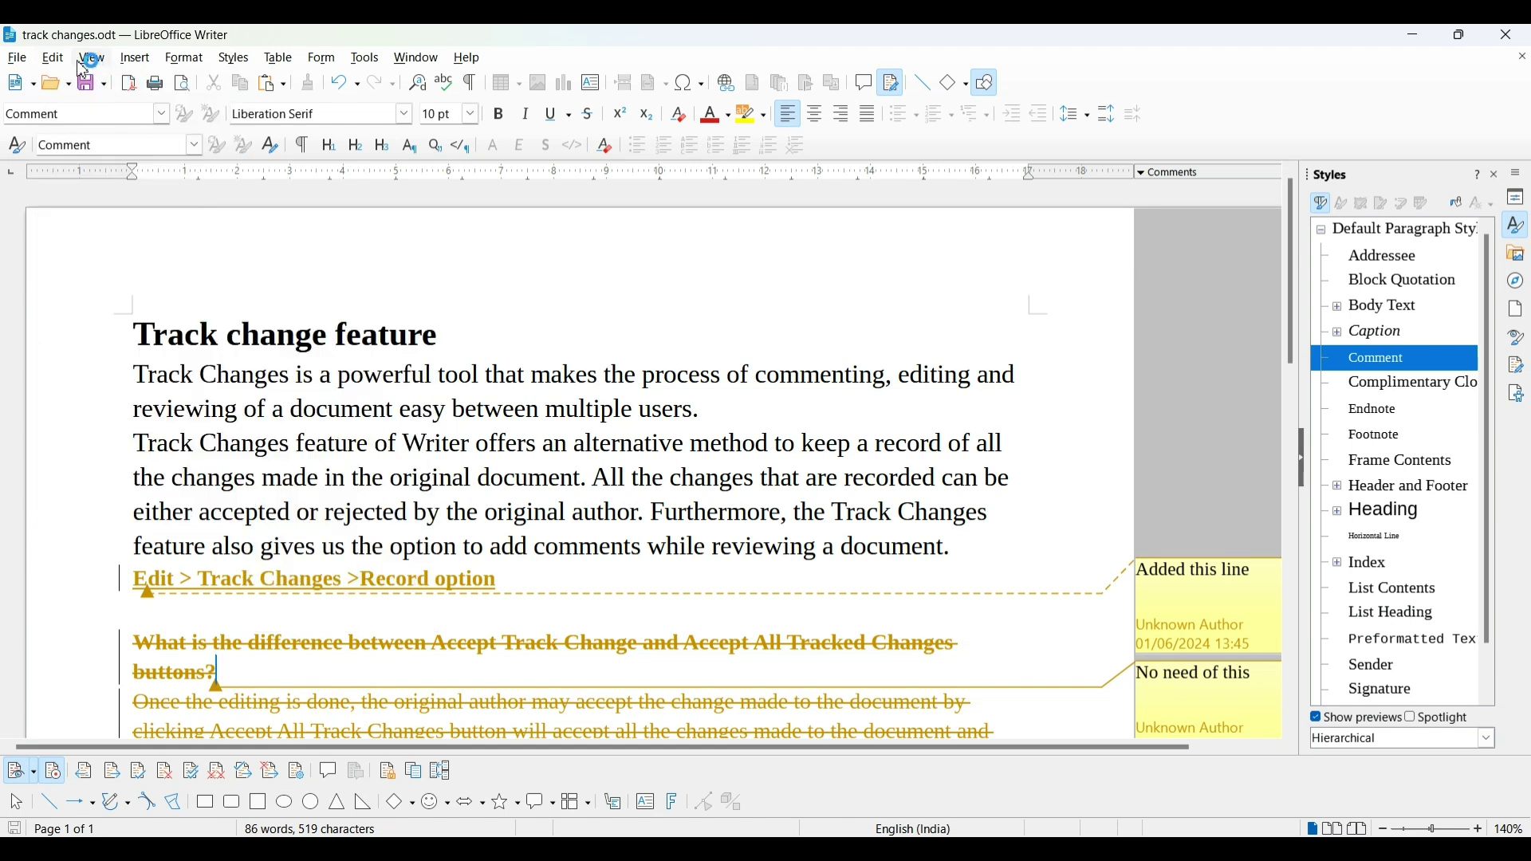
pyautogui.click(53, 57)
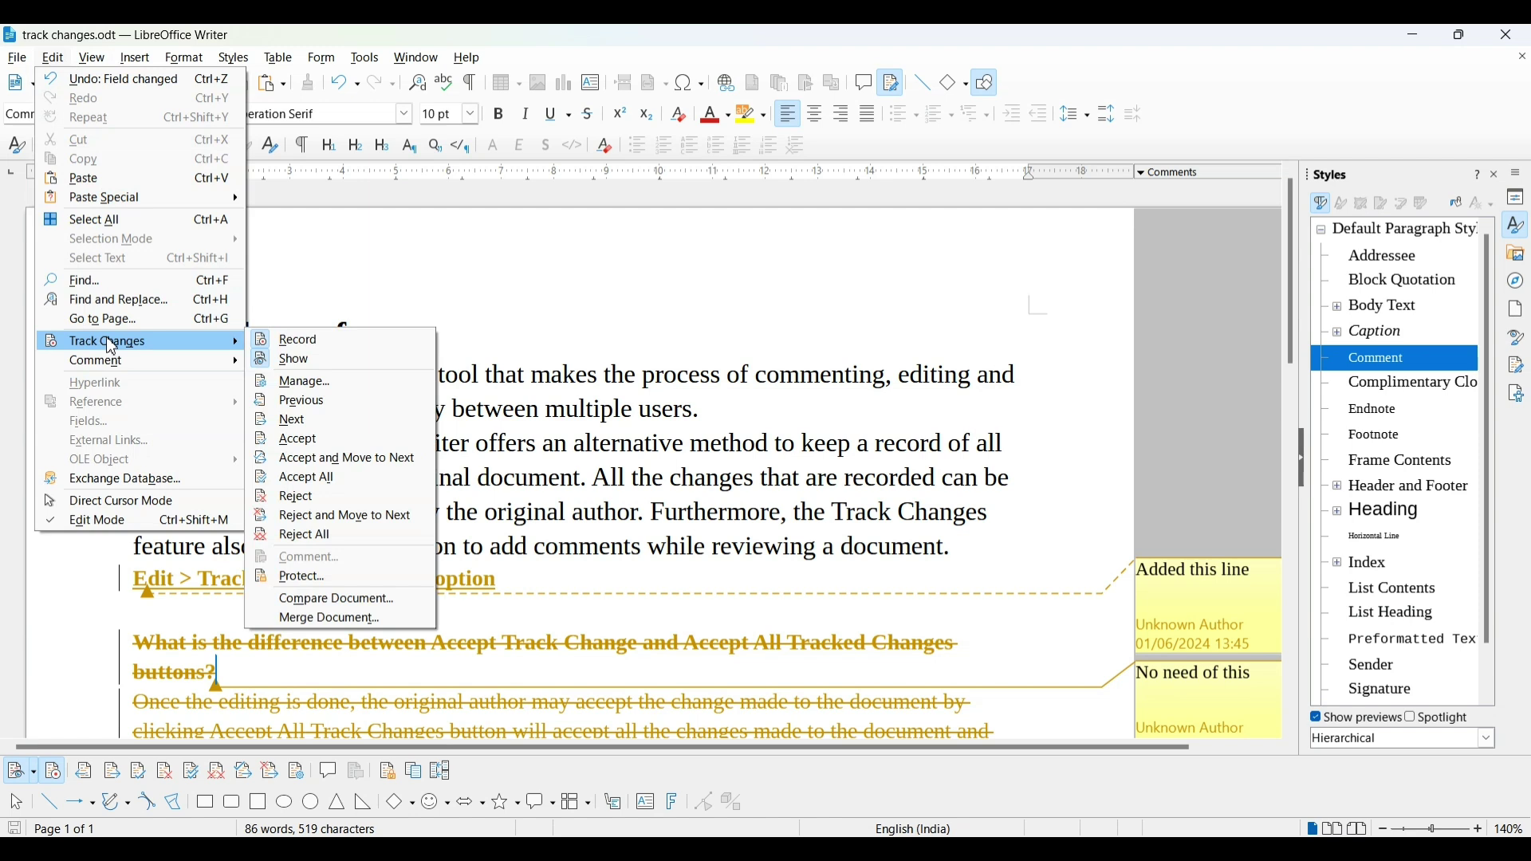
pyautogui.click(339, 416)
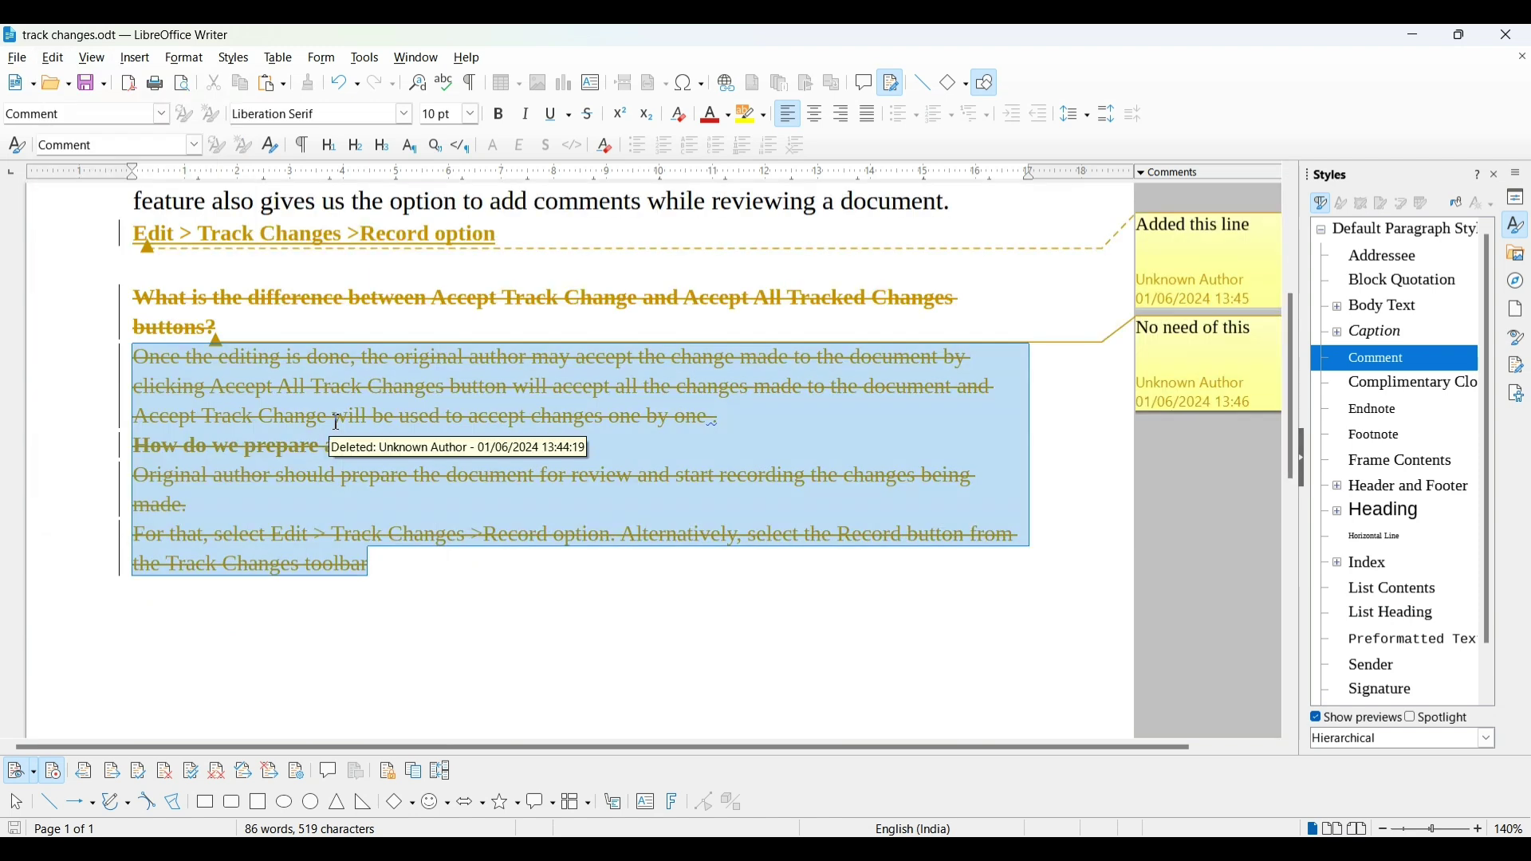
# Accept all tracked changes, removing the struck-through paragraphs and keeping the inserted Record option line
pyautogui.click(67, 62)
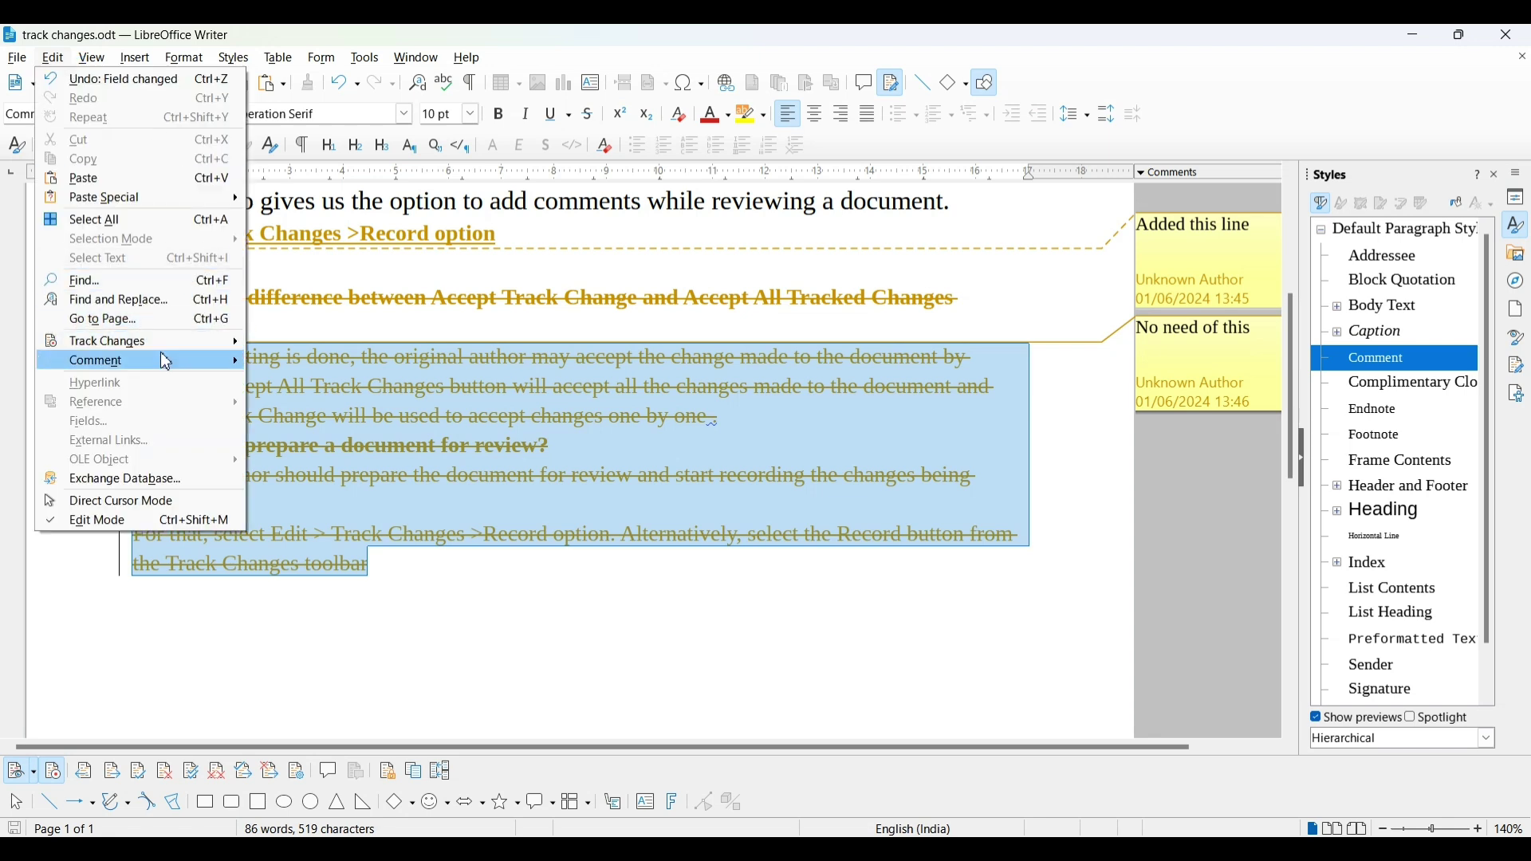
pyautogui.moveTo(172, 341)
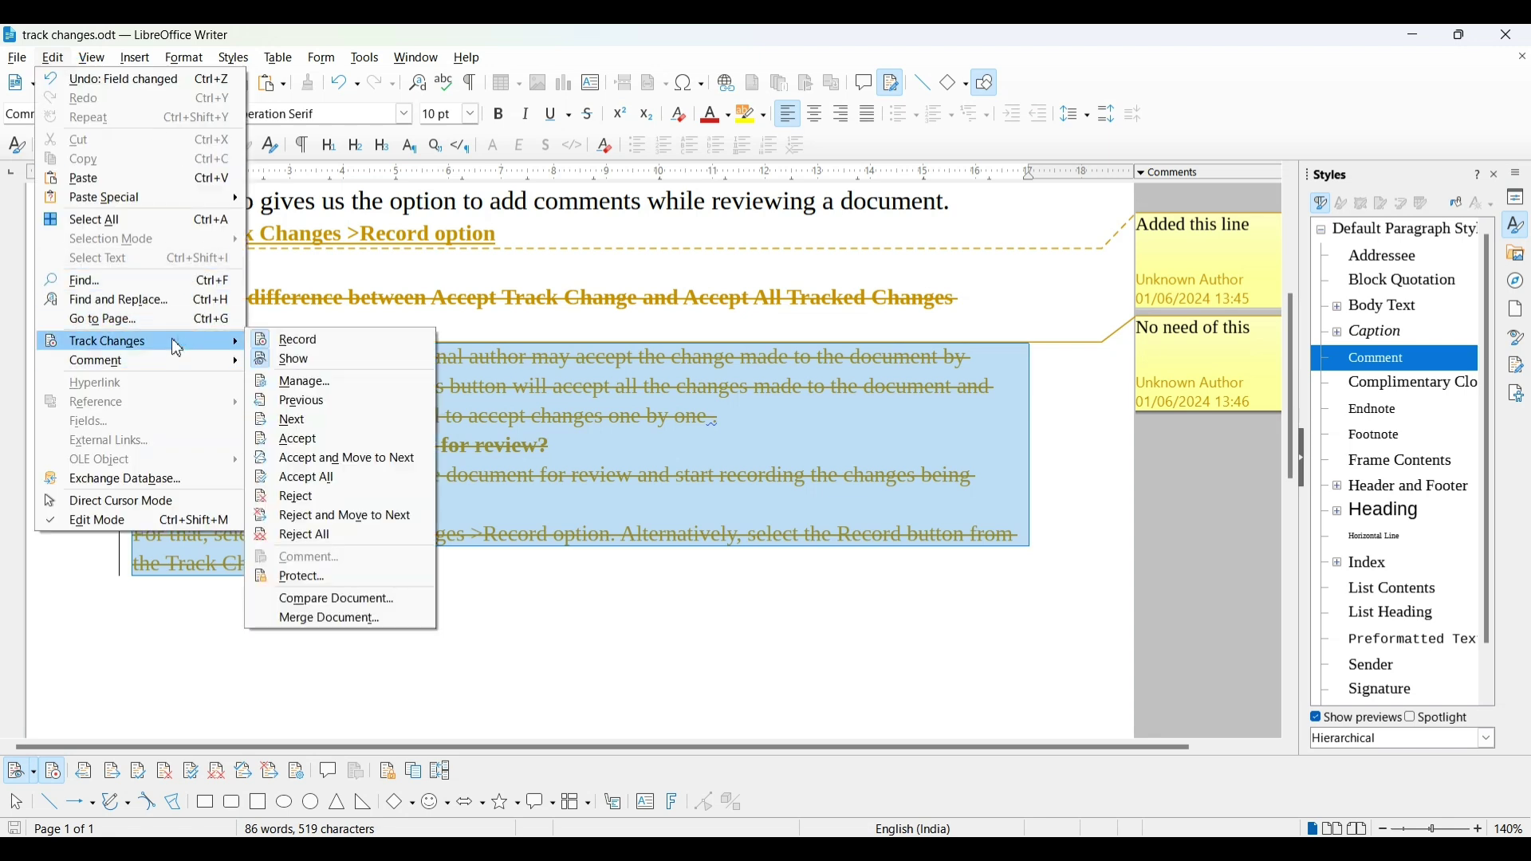
pyautogui.click(307, 445)
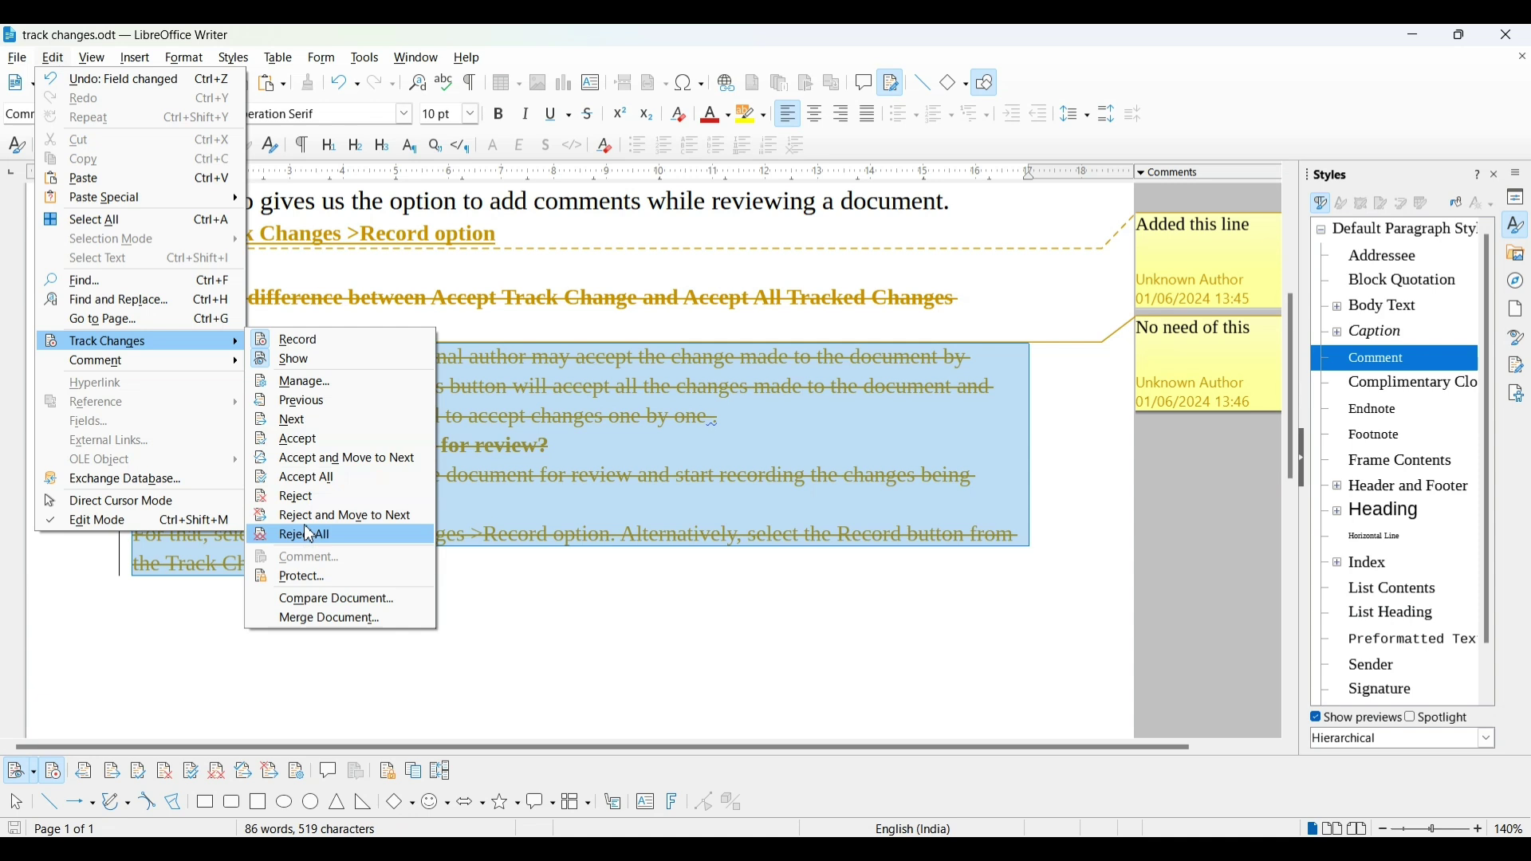
pyautogui.click(311, 451)
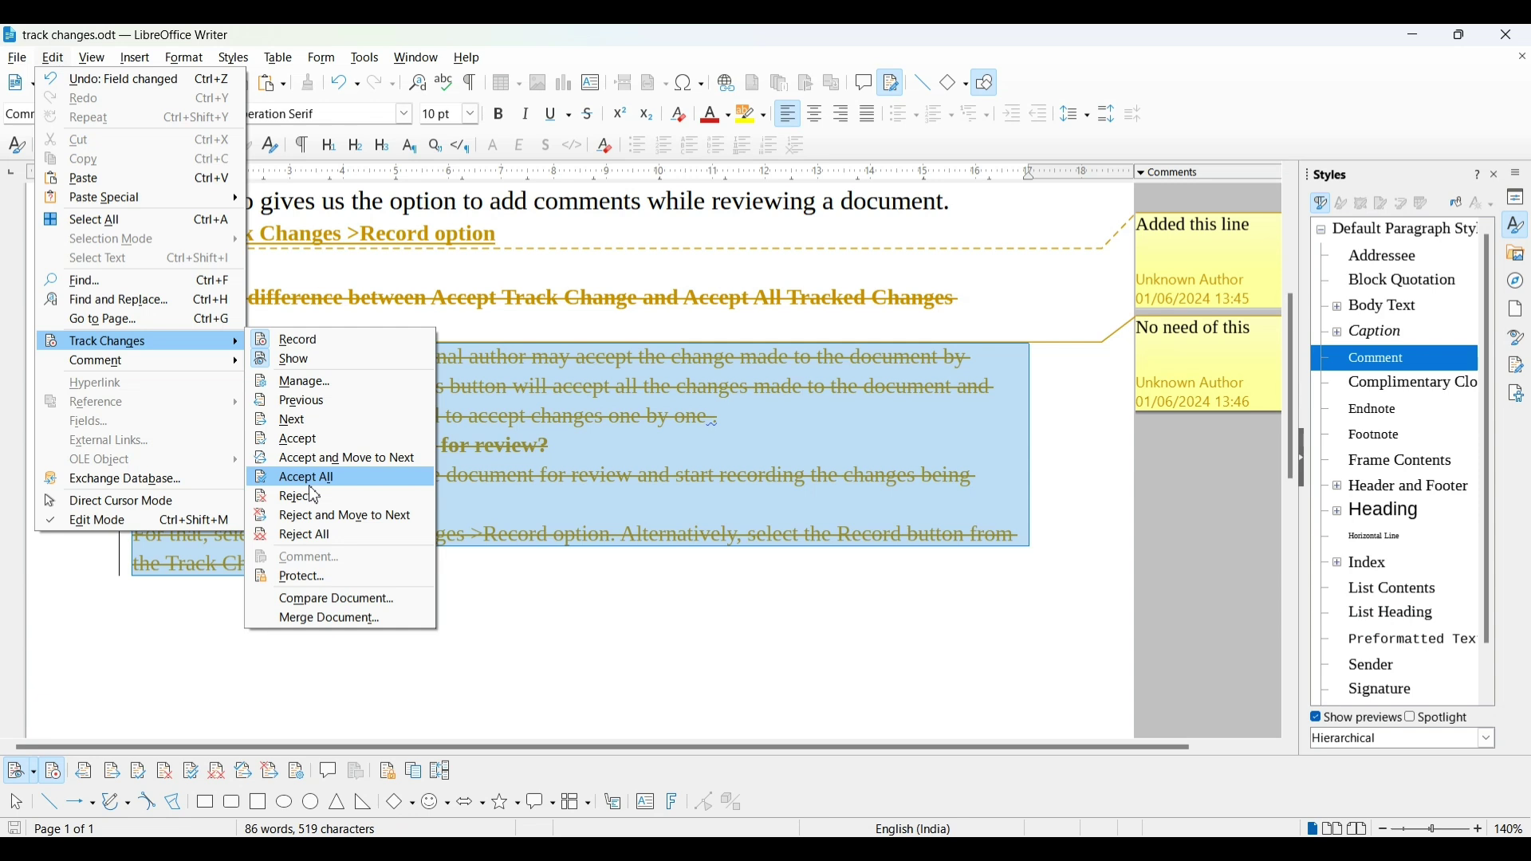
pyautogui.click(311, 486)
pyautogui.click(314, 479)
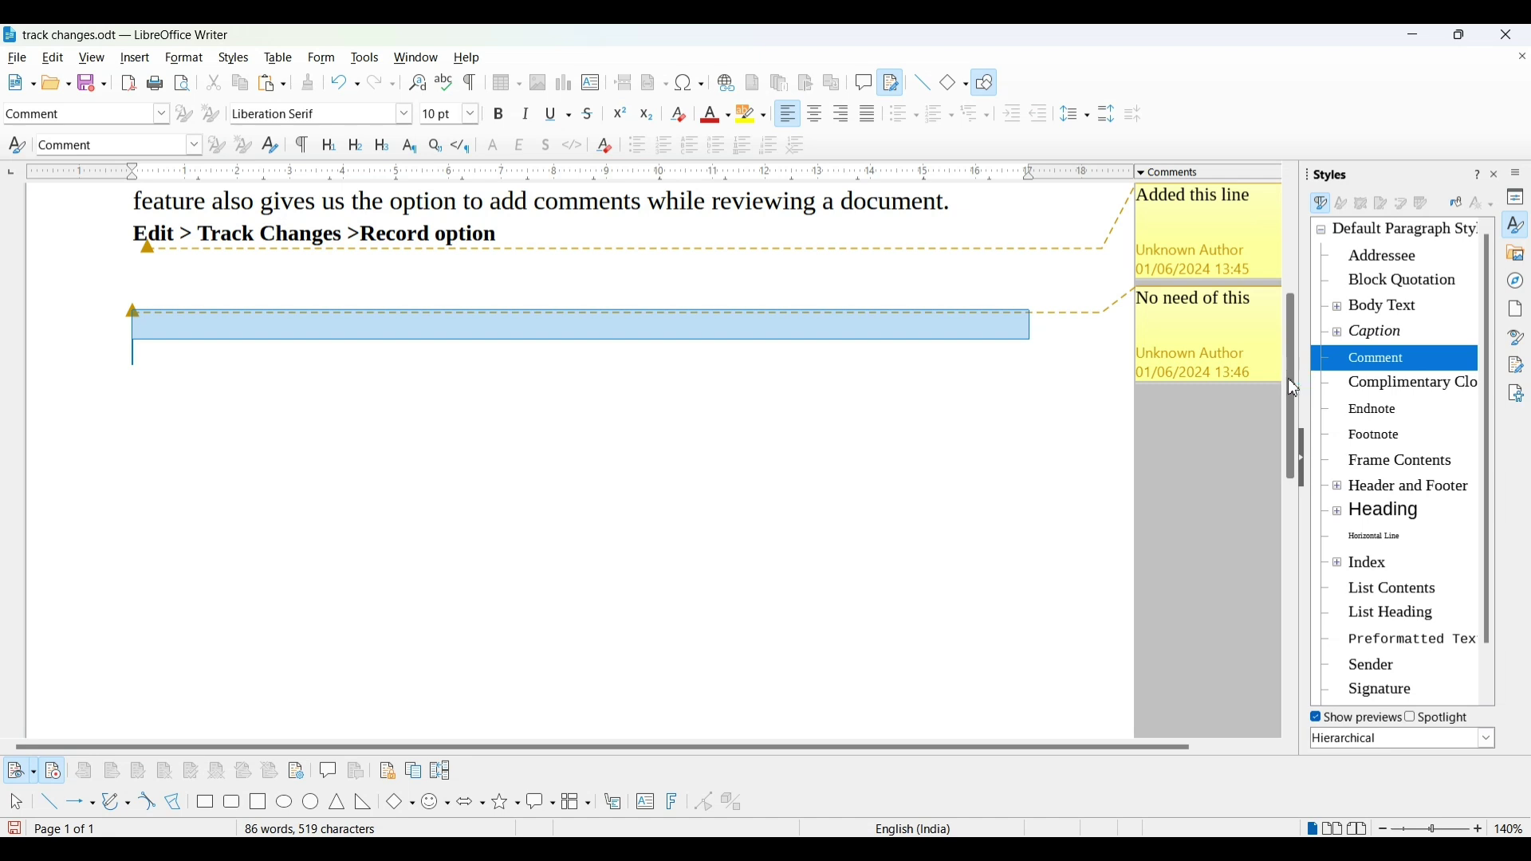
# Switch off Edit > Track Changes > Record so later edits are no longer tracked
pyautogui.scroll(3, 1294, 389)
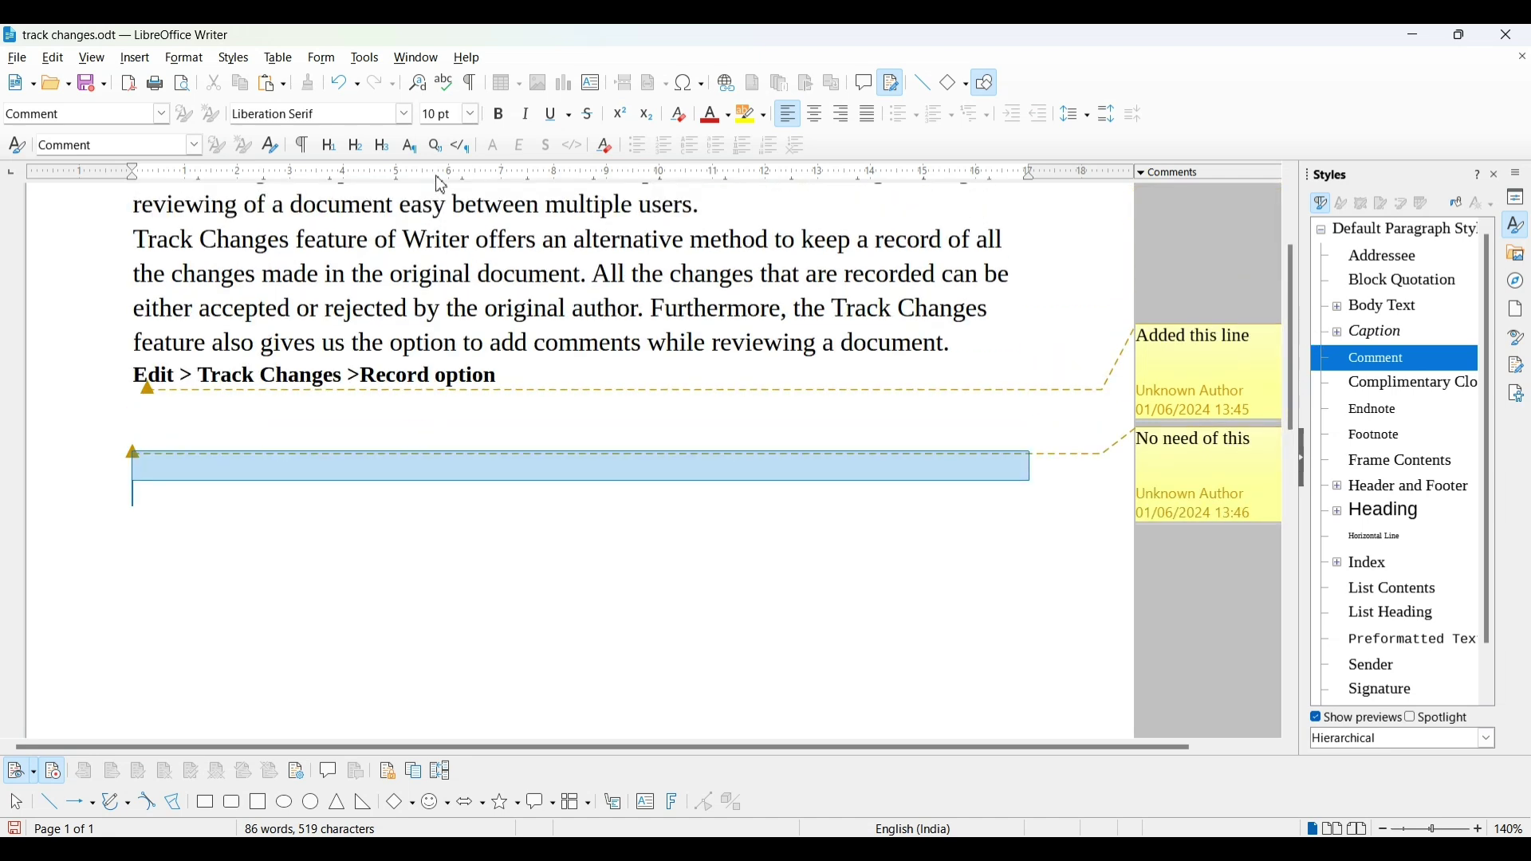
pyautogui.click(599, 341)
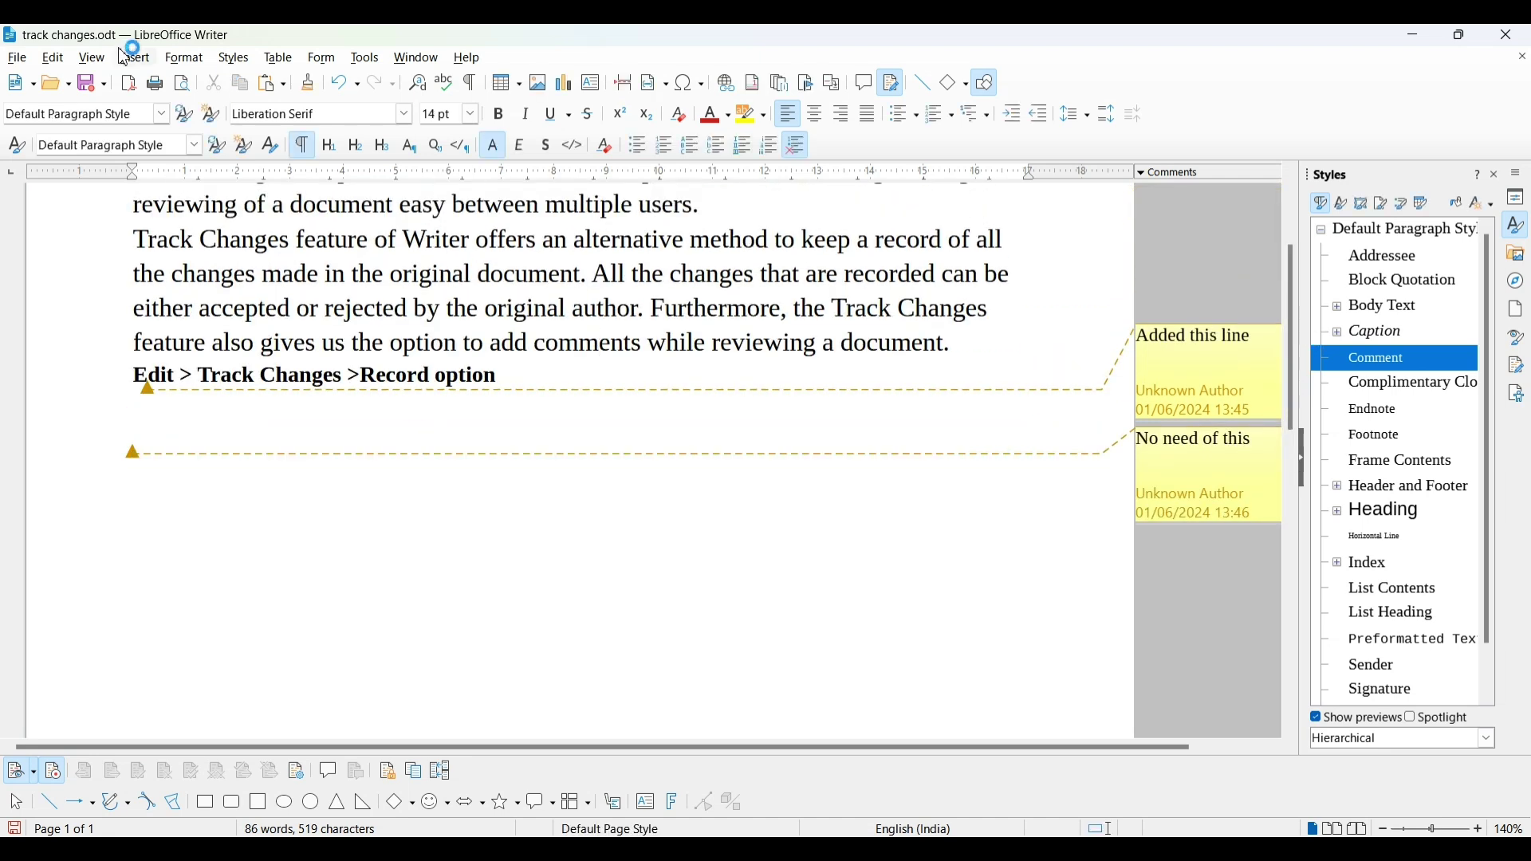
pyautogui.click(54, 60)
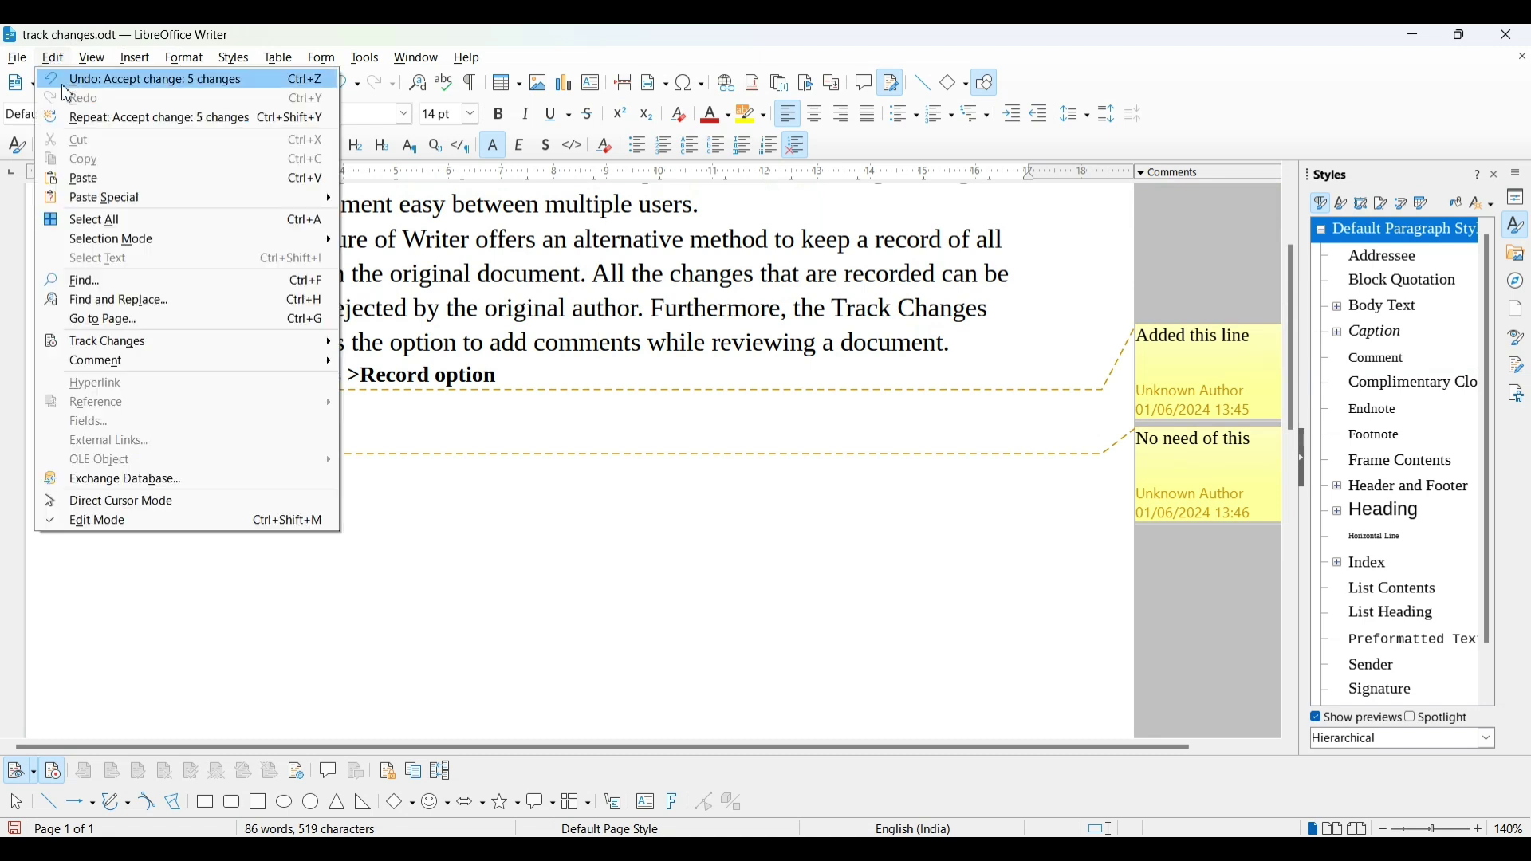
pyautogui.moveTo(164, 348)
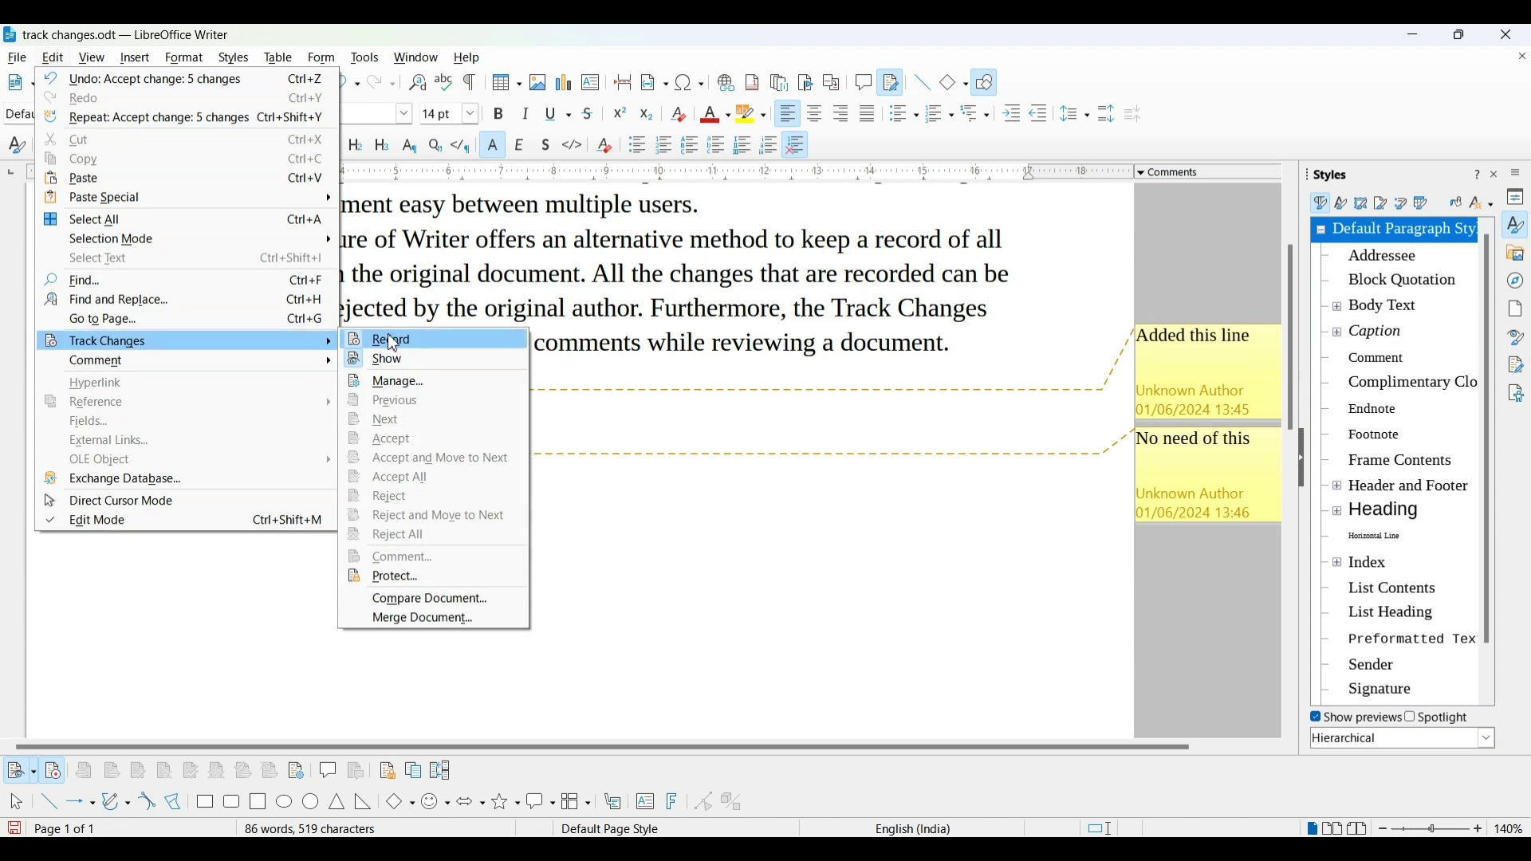
pyautogui.click(367, 344)
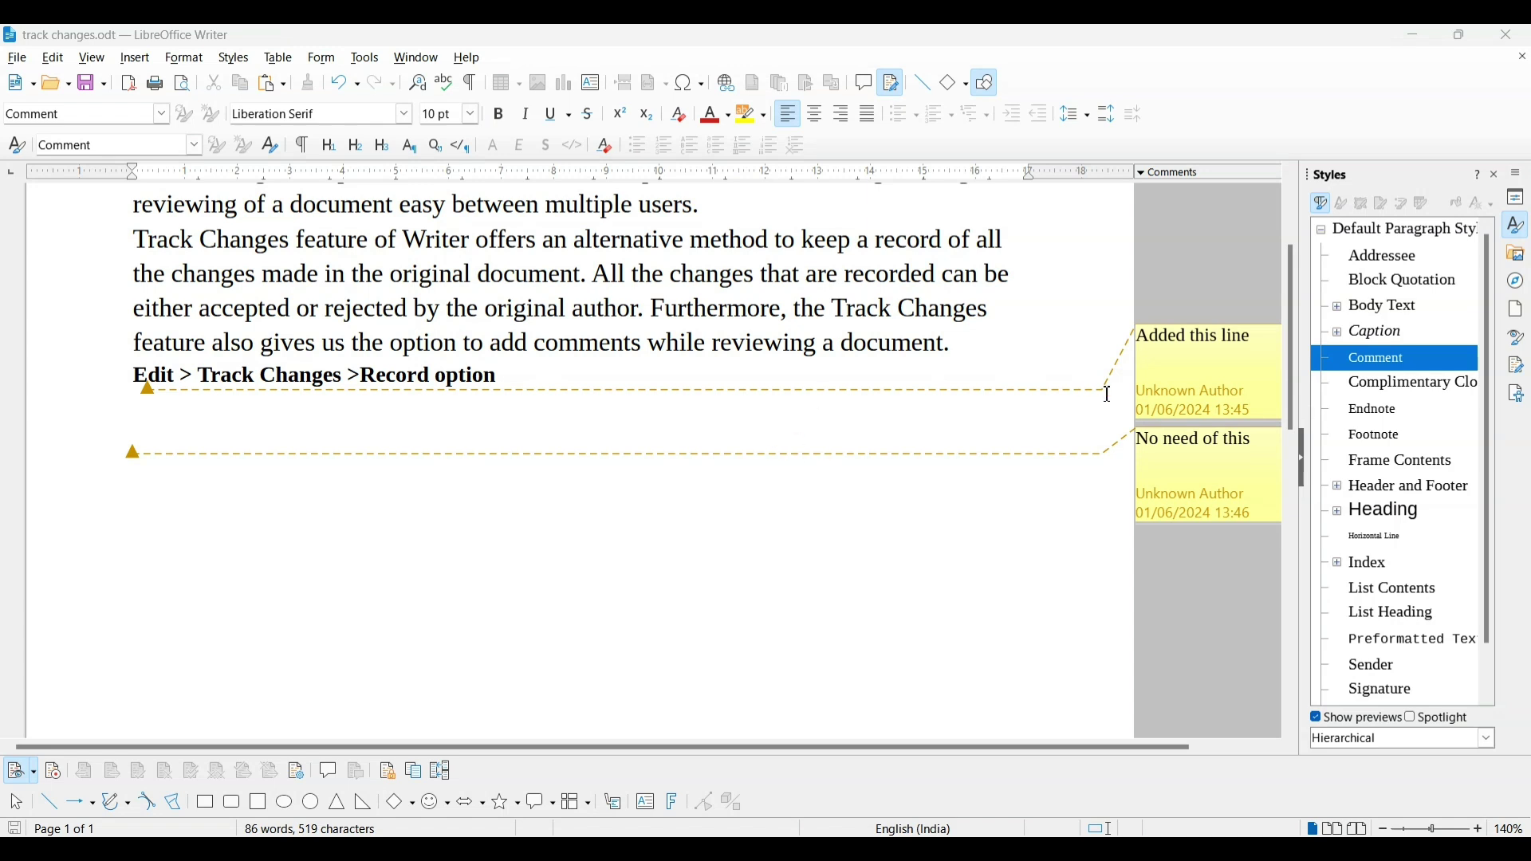
pyautogui.click(1245, 370)
# Choose Delete All Comments from the 'Added this line' comment's context menu
pyautogui.rightClick(1247, 375)
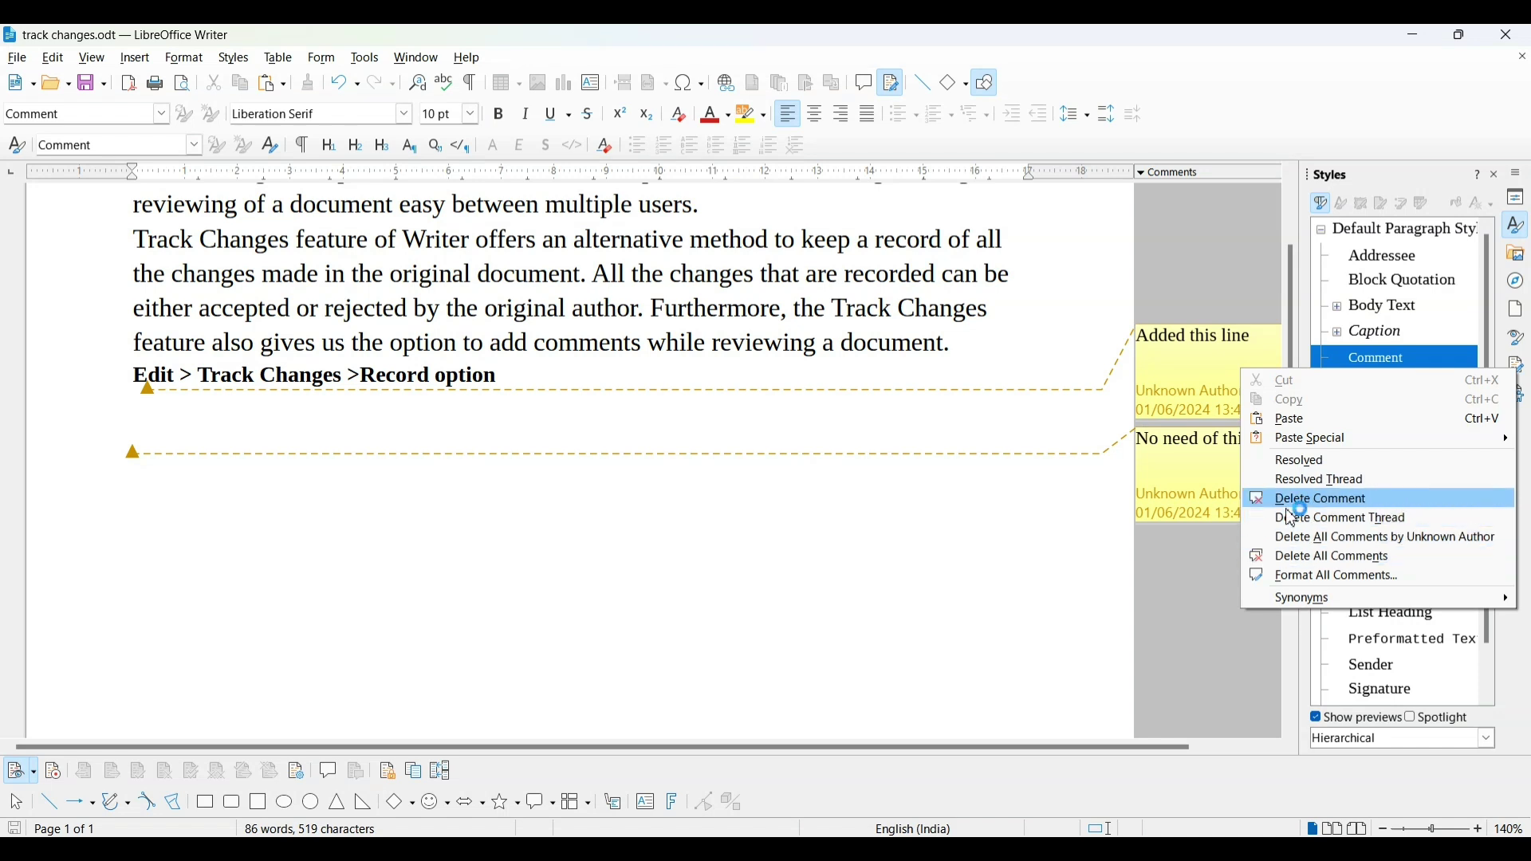
pyautogui.click(1296, 563)
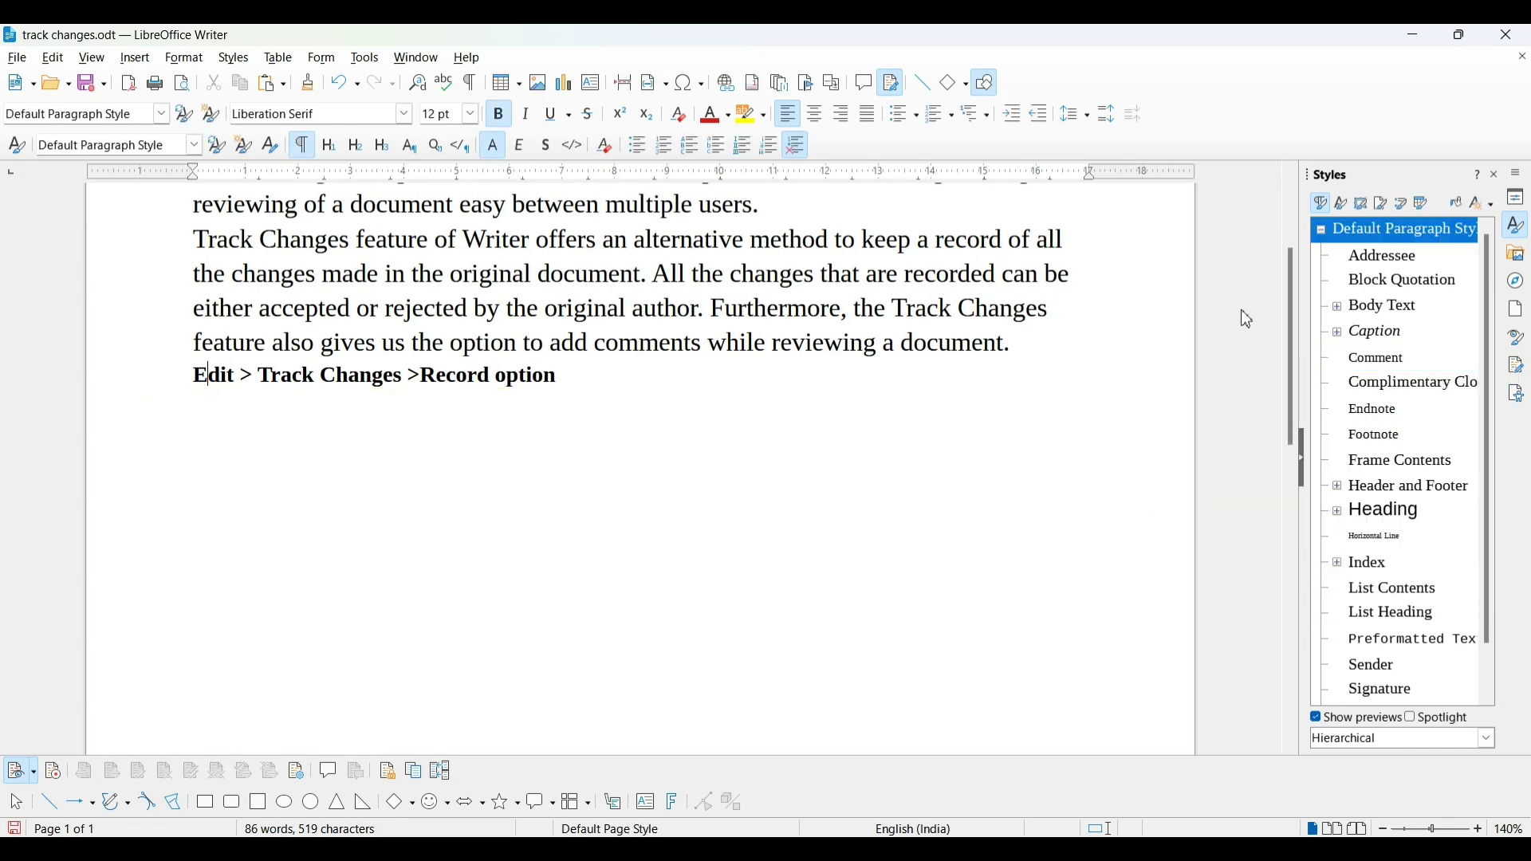
# Save the document and start protecting tracked changes, entering the protection password
pyautogui.click(88, 83)
pyautogui.click(53, 58)
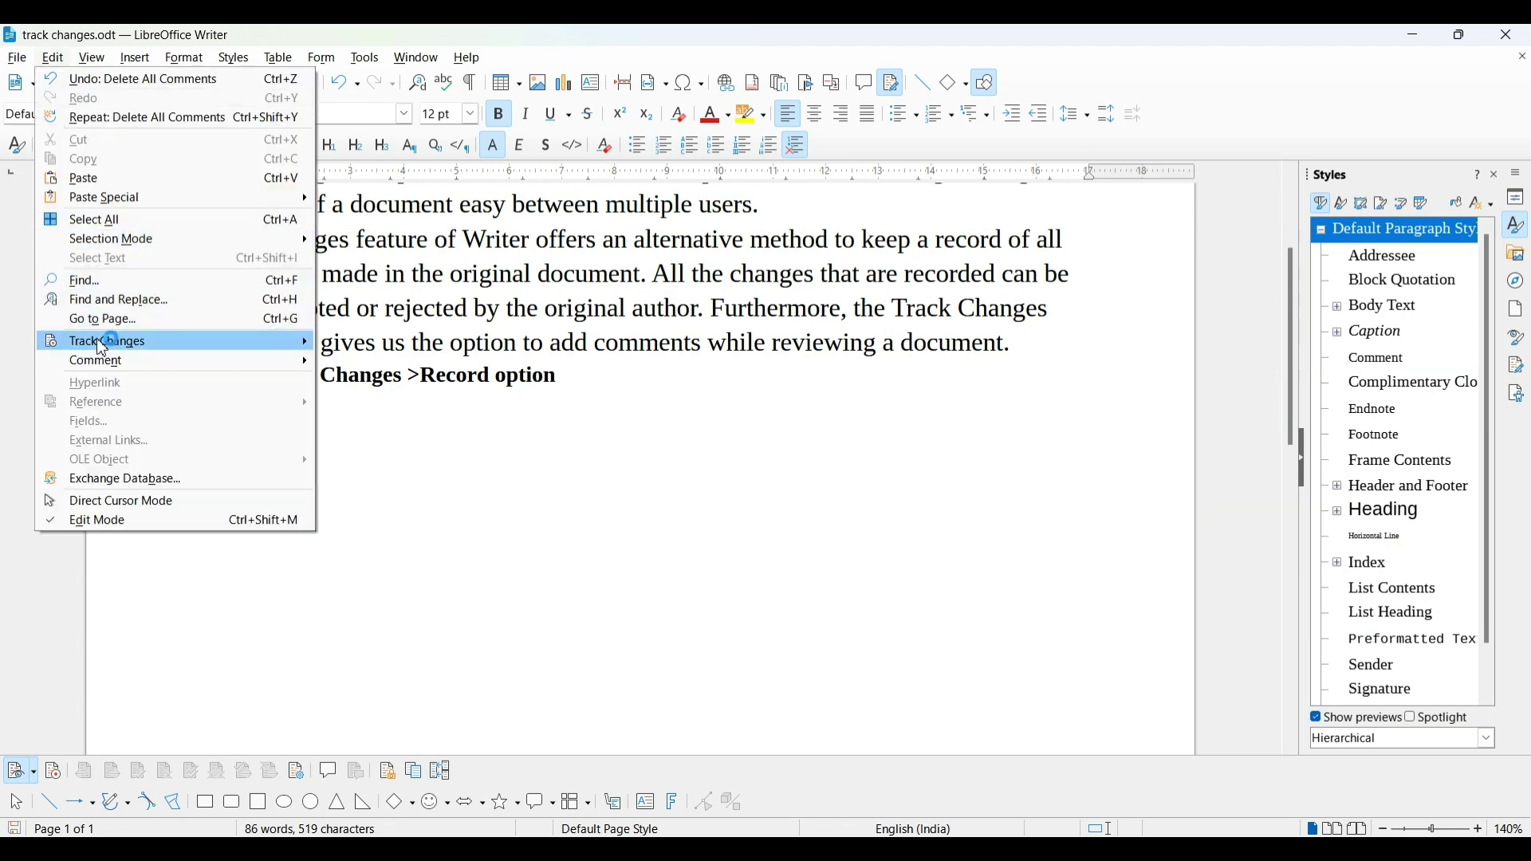
pyautogui.moveTo(97, 338)
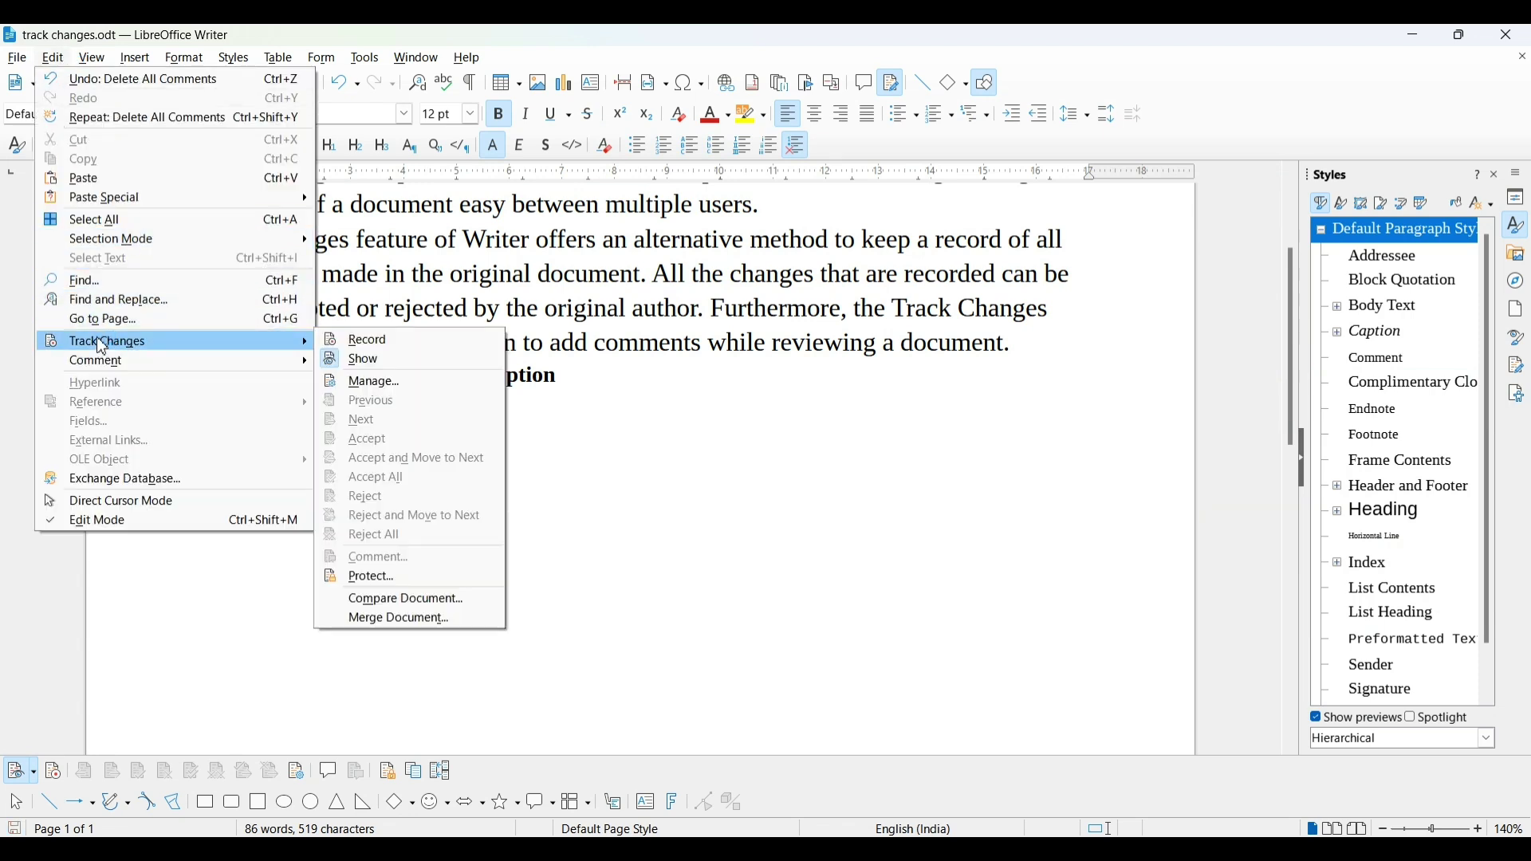
pyautogui.click(386, 579)
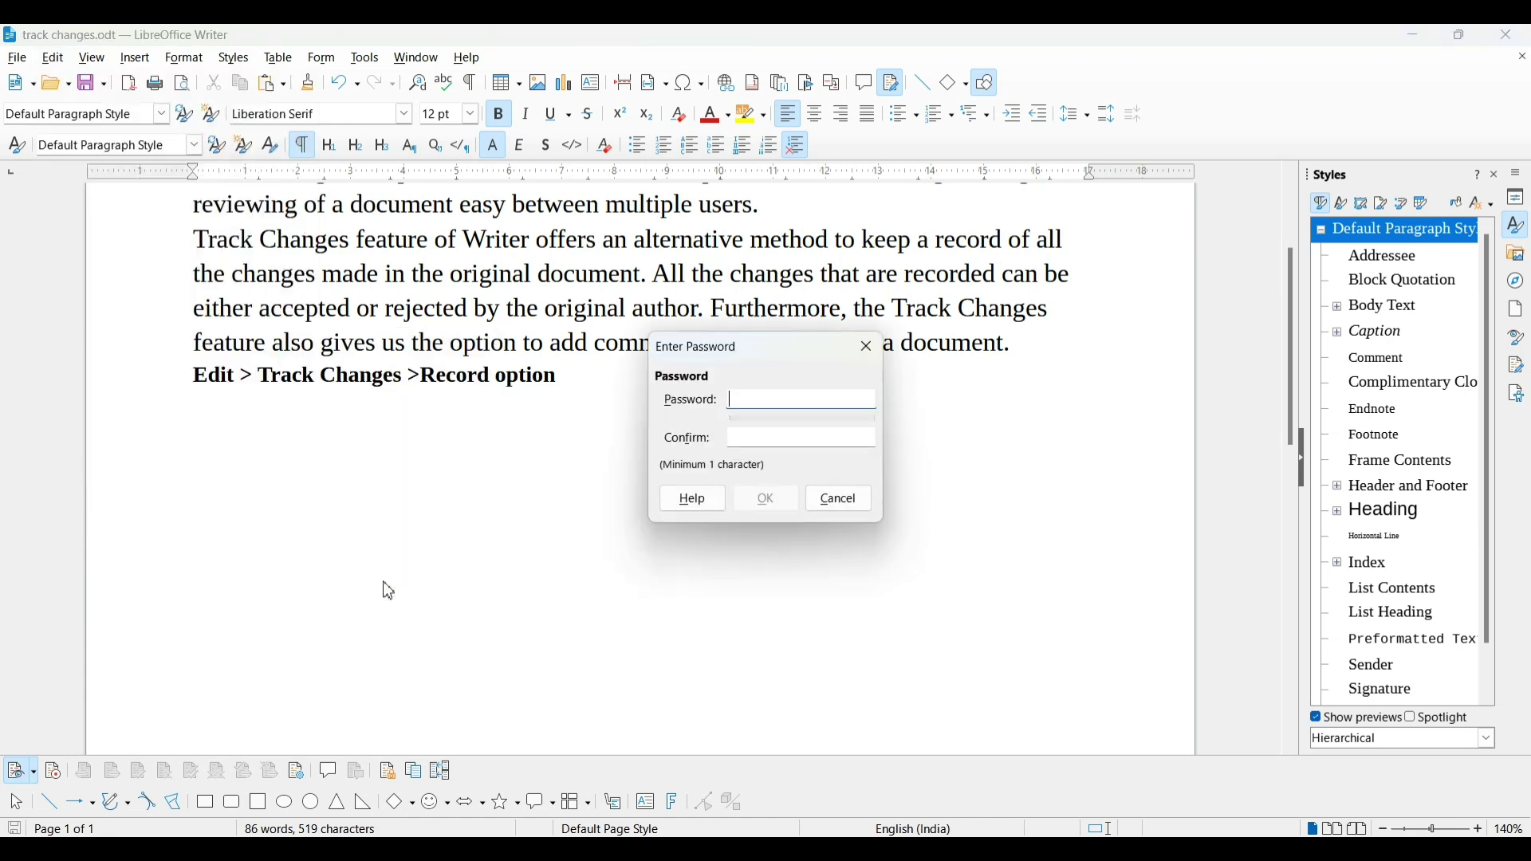
pyautogui.click(792, 411)
pyautogui.write('123')
pyautogui.press('BackSpace')
pyautogui.write('1')
# Confirm the protection password and accept the track-changes protection
pyautogui.click(759, 441)
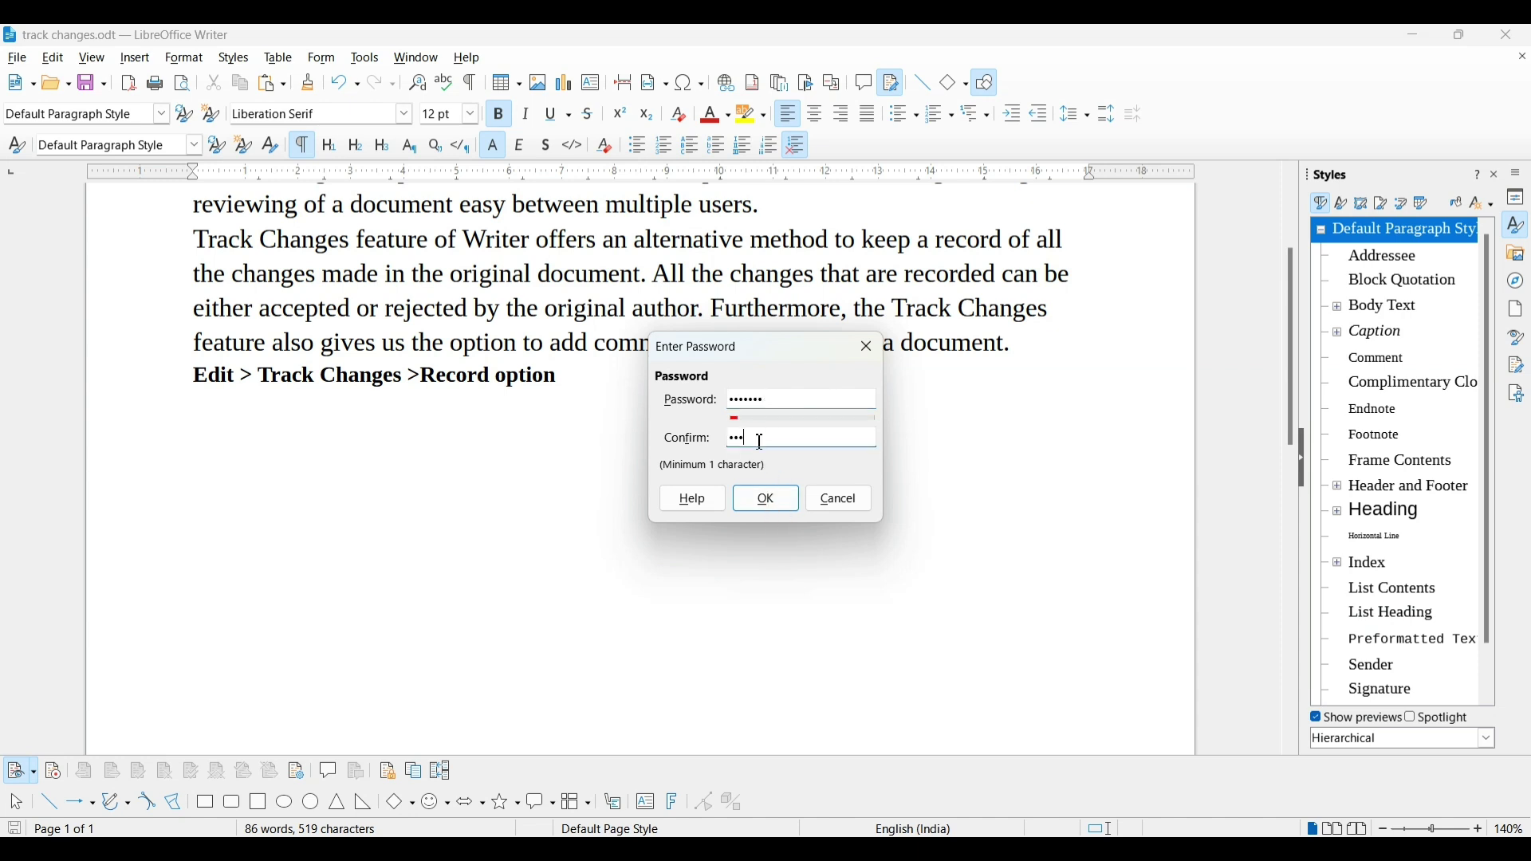
pyautogui.write('••••••')
pyautogui.write('••')
pyautogui.click(787, 401)
pyautogui.write('•')
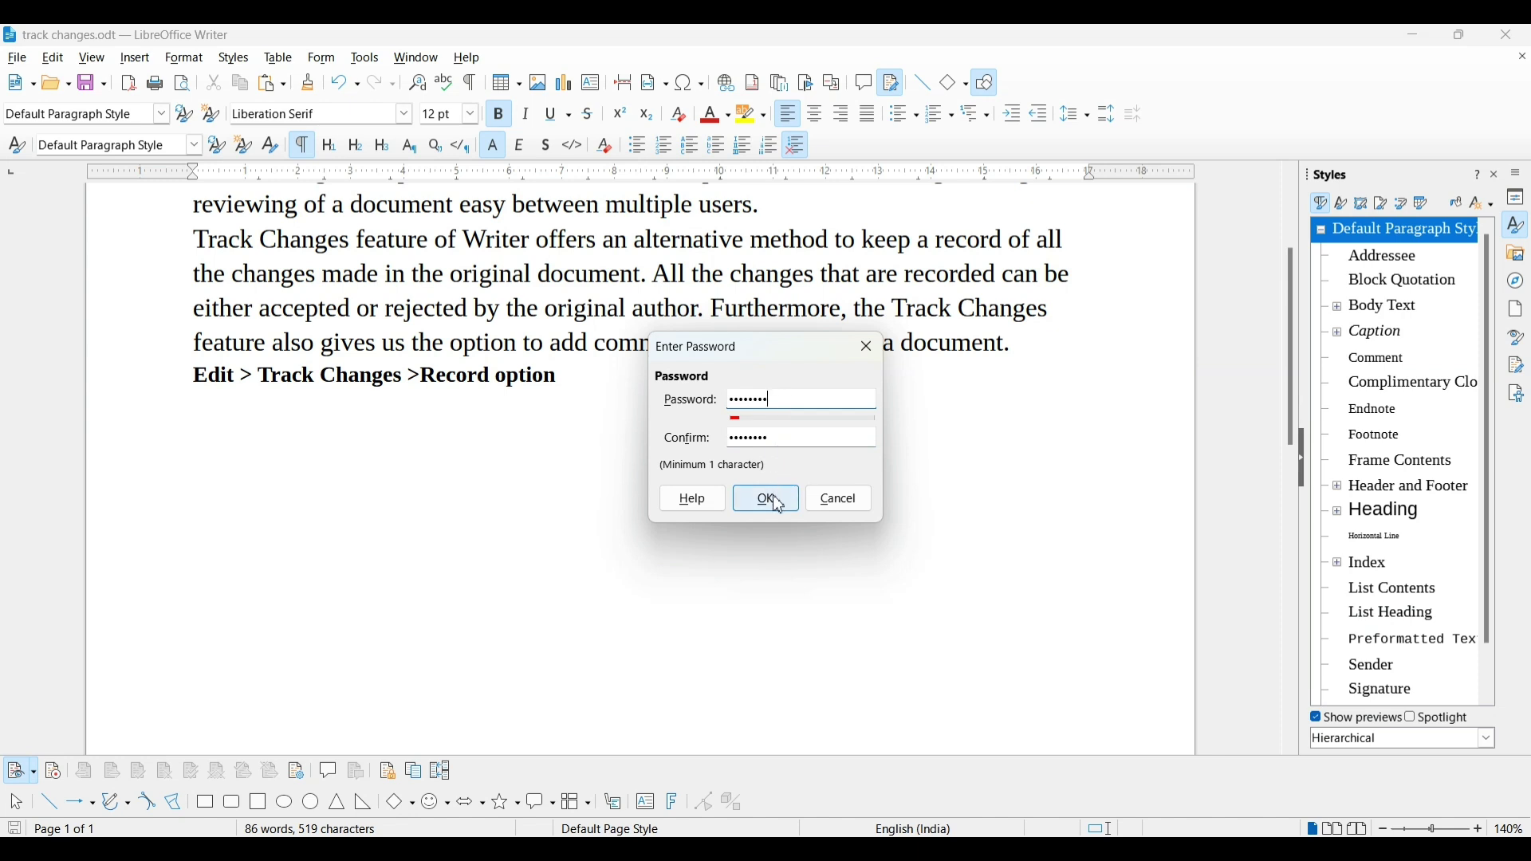
pyautogui.click(768, 499)
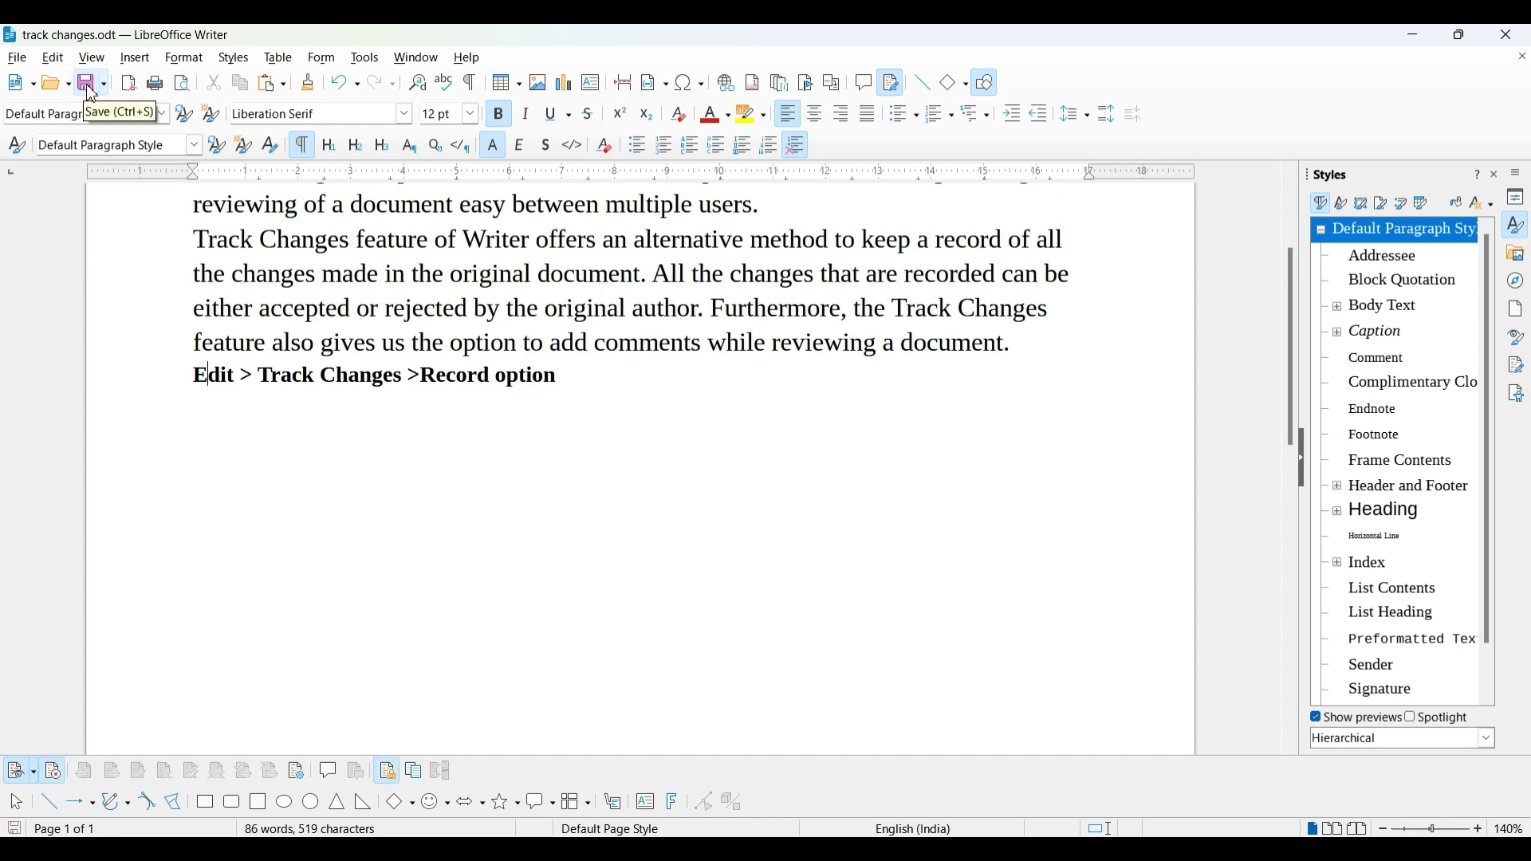
# Close Writer, reopen track changes.odt, and toggle Record, supplying the protection password when prompted
pyautogui.click(1506, 35)
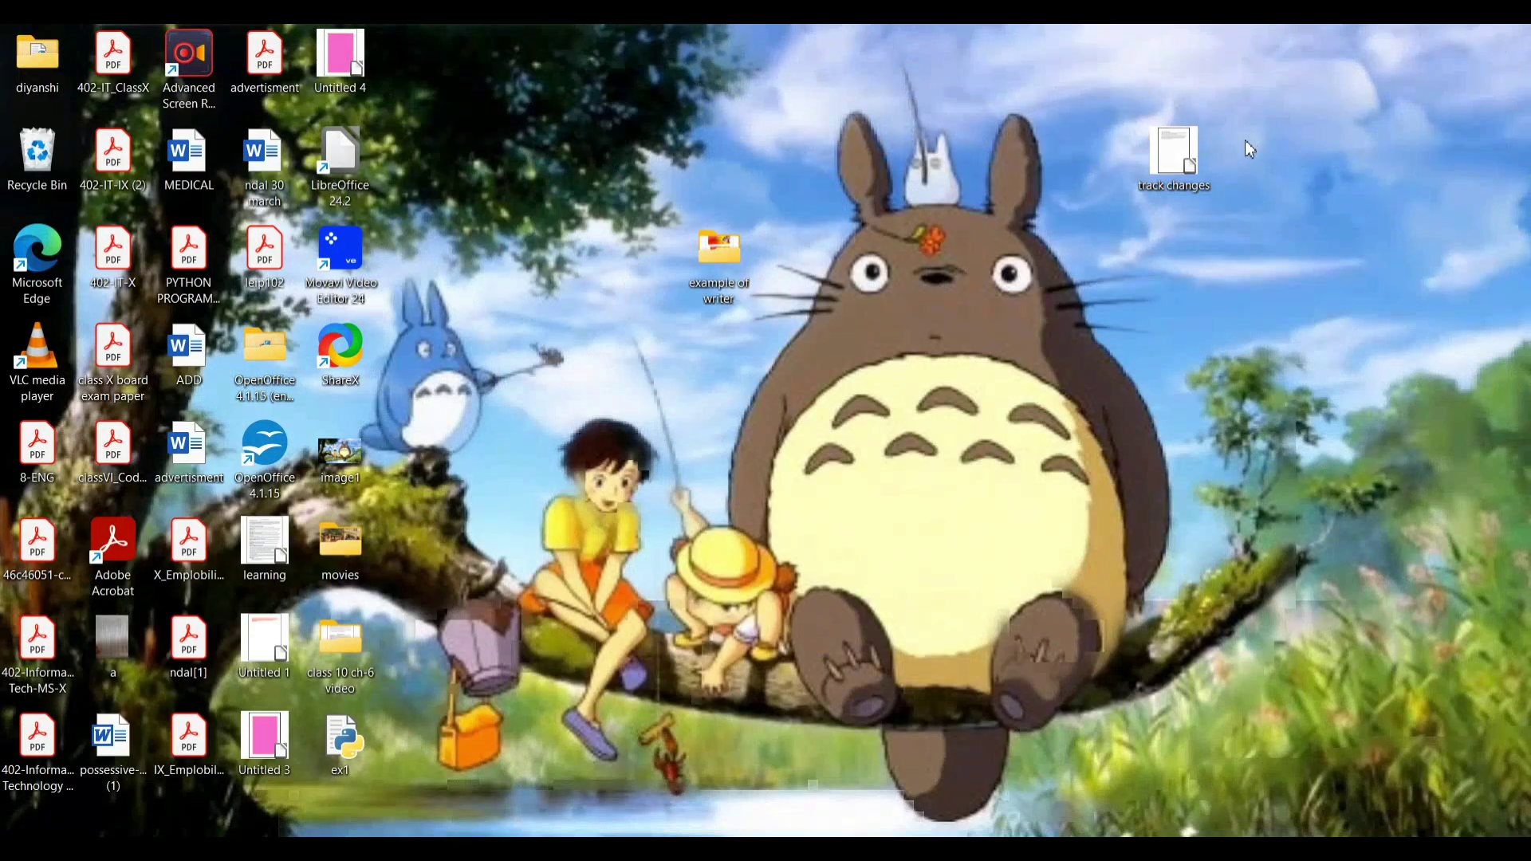
pyautogui.doubleClick(1157, 177)
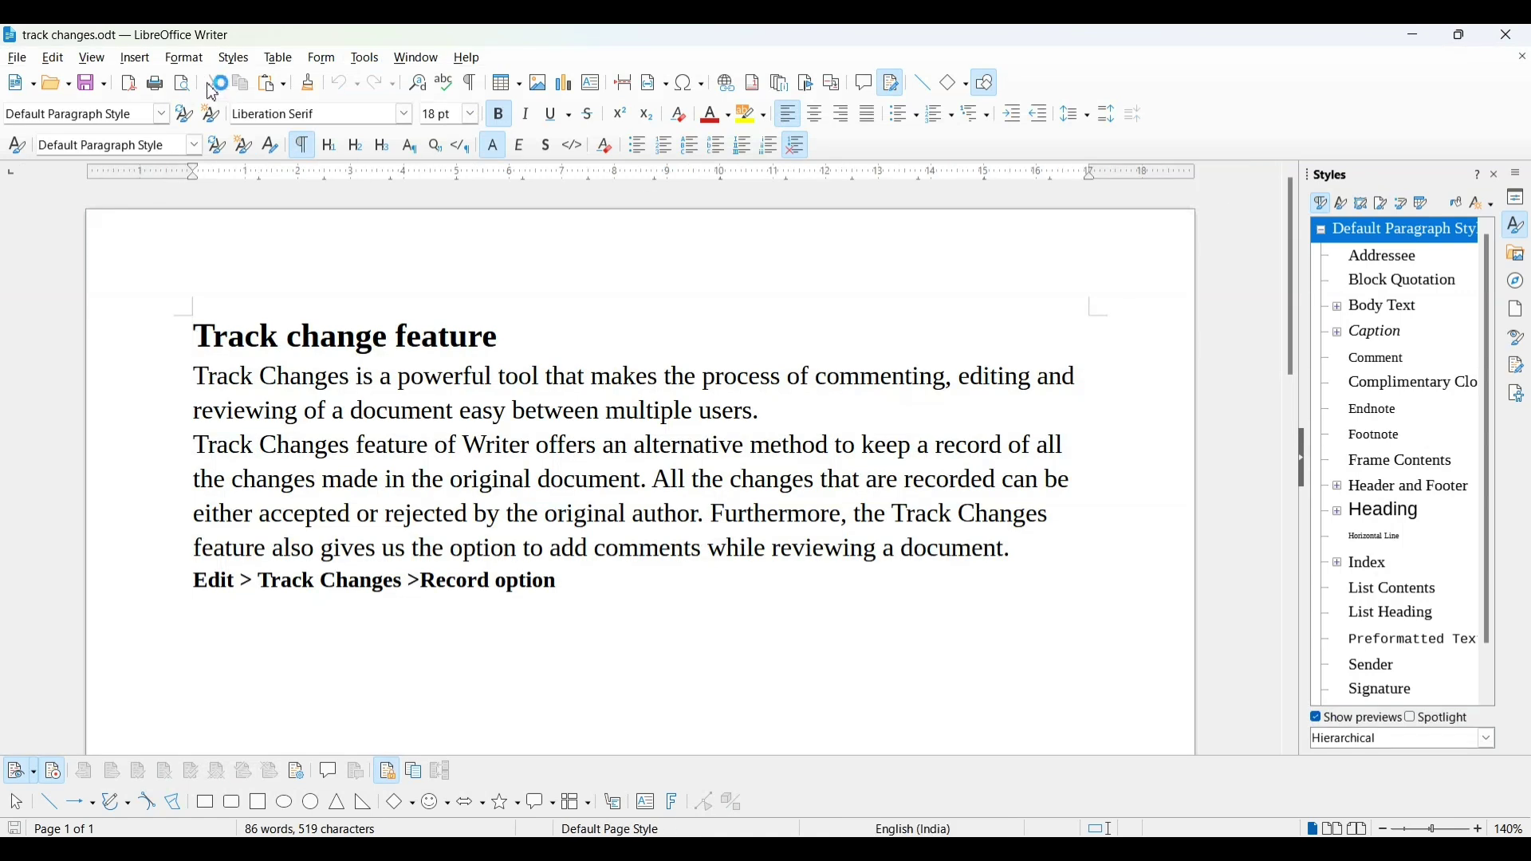
pyautogui.click(55, 63)
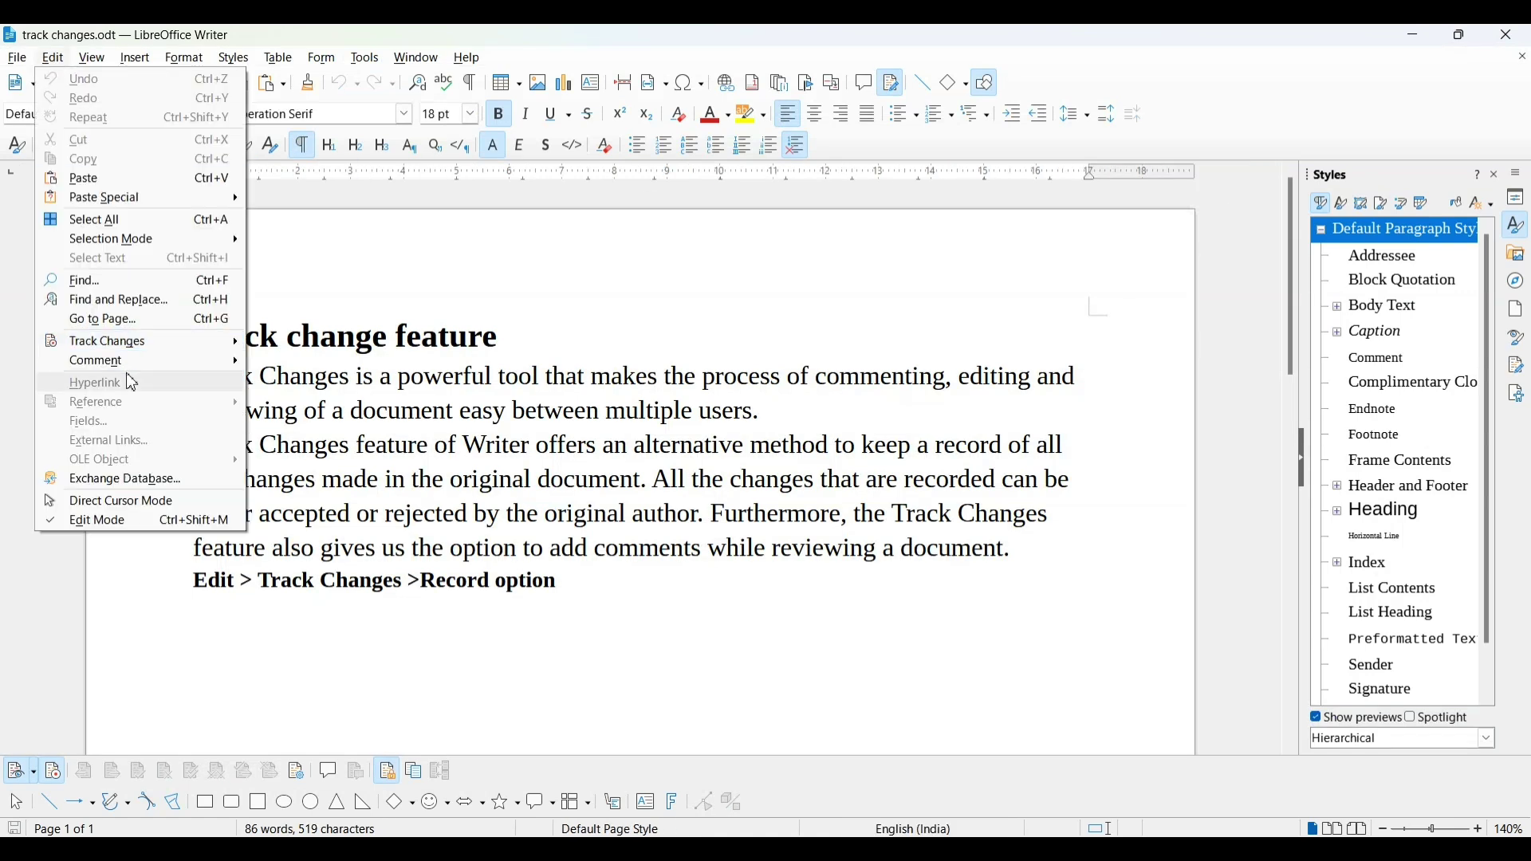
pyautogui.moveTo(146, 343)
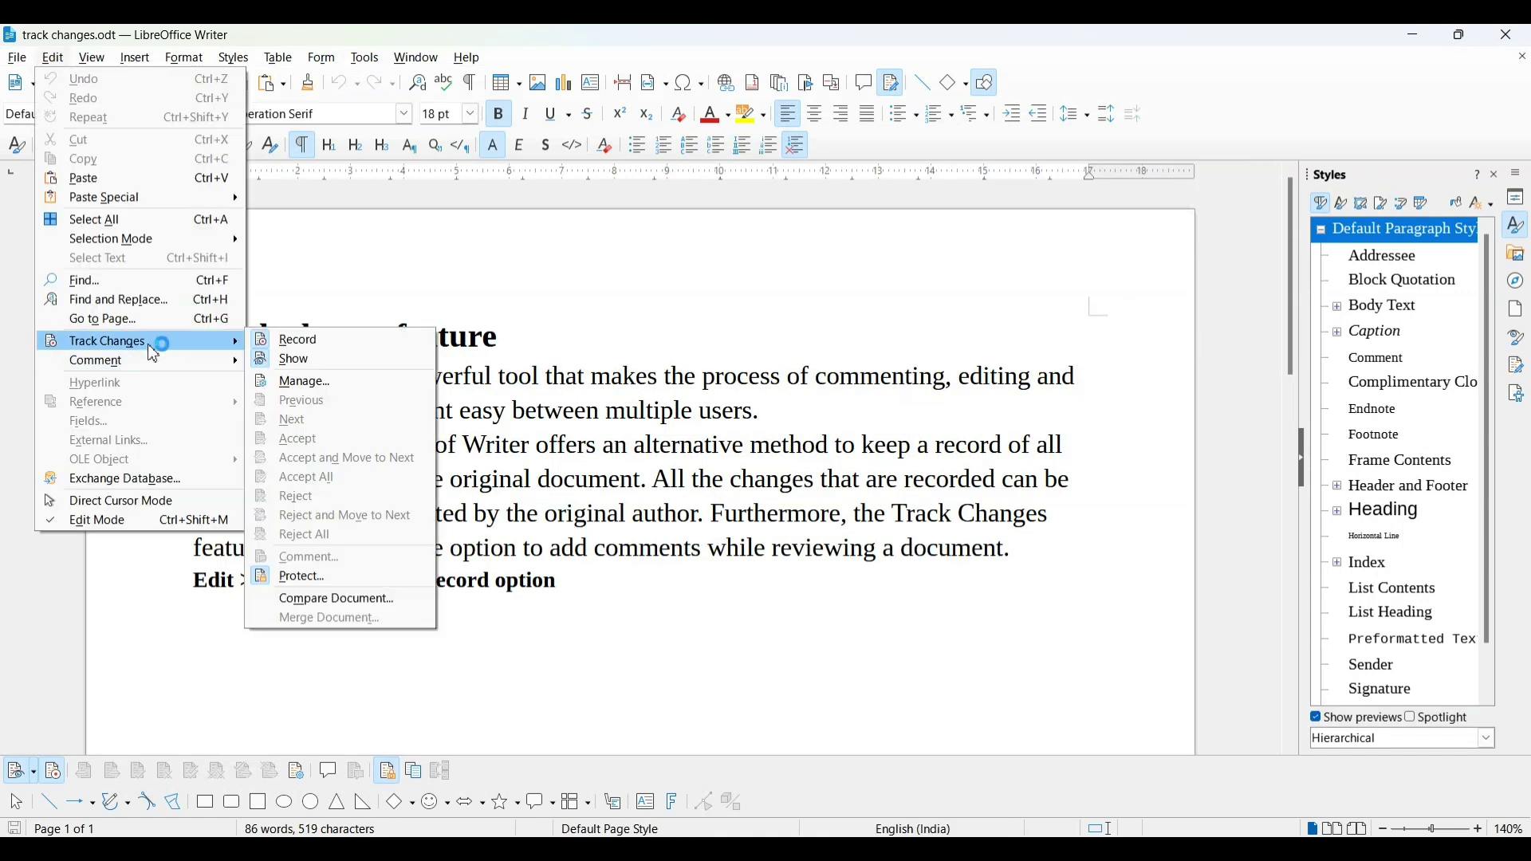
pyautogui.click(278, 346)
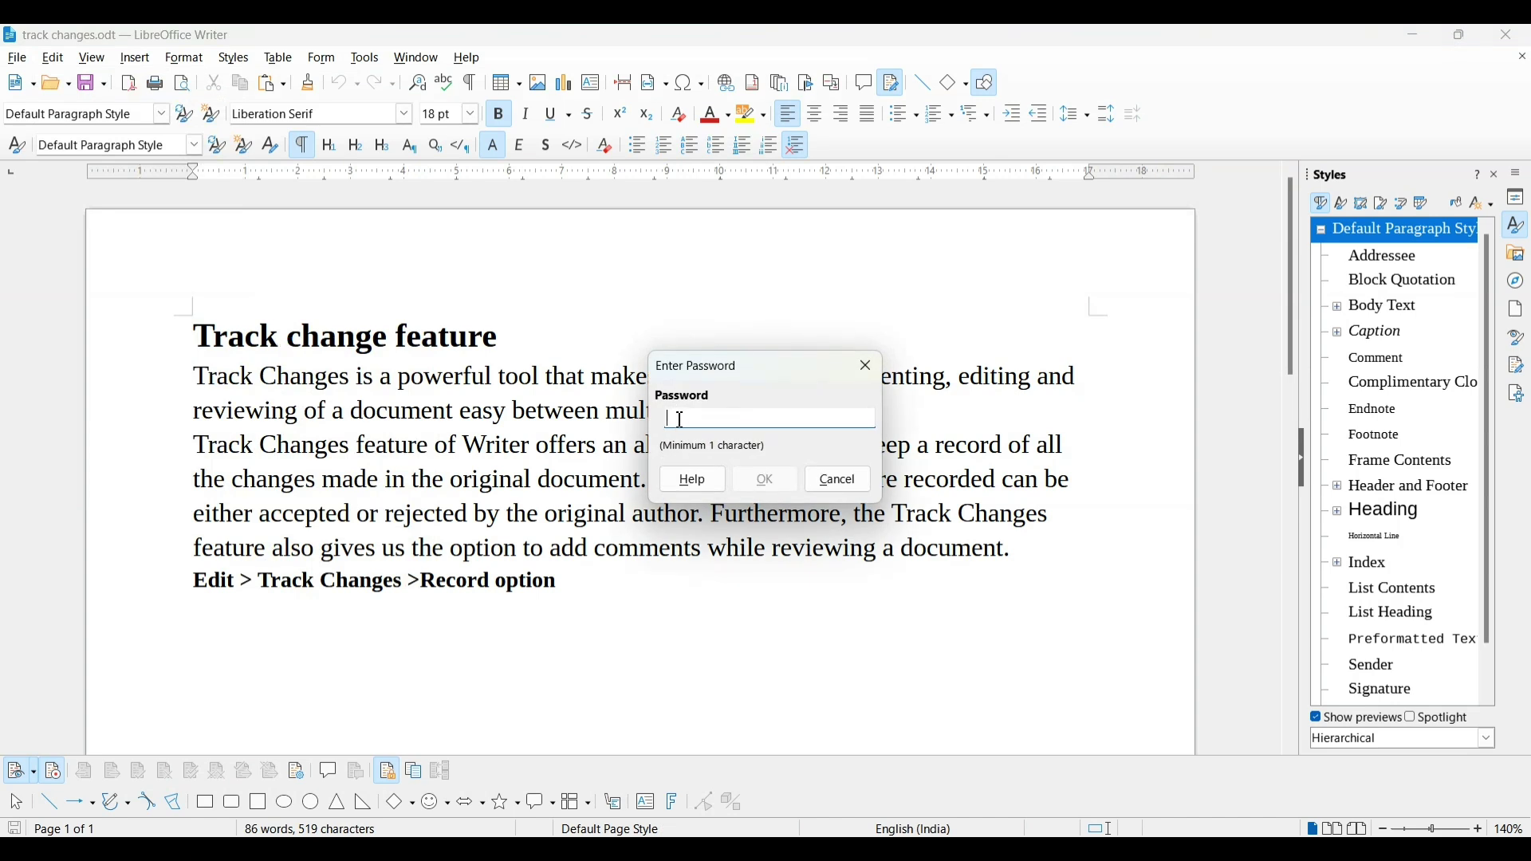
pyautogui.write('1')
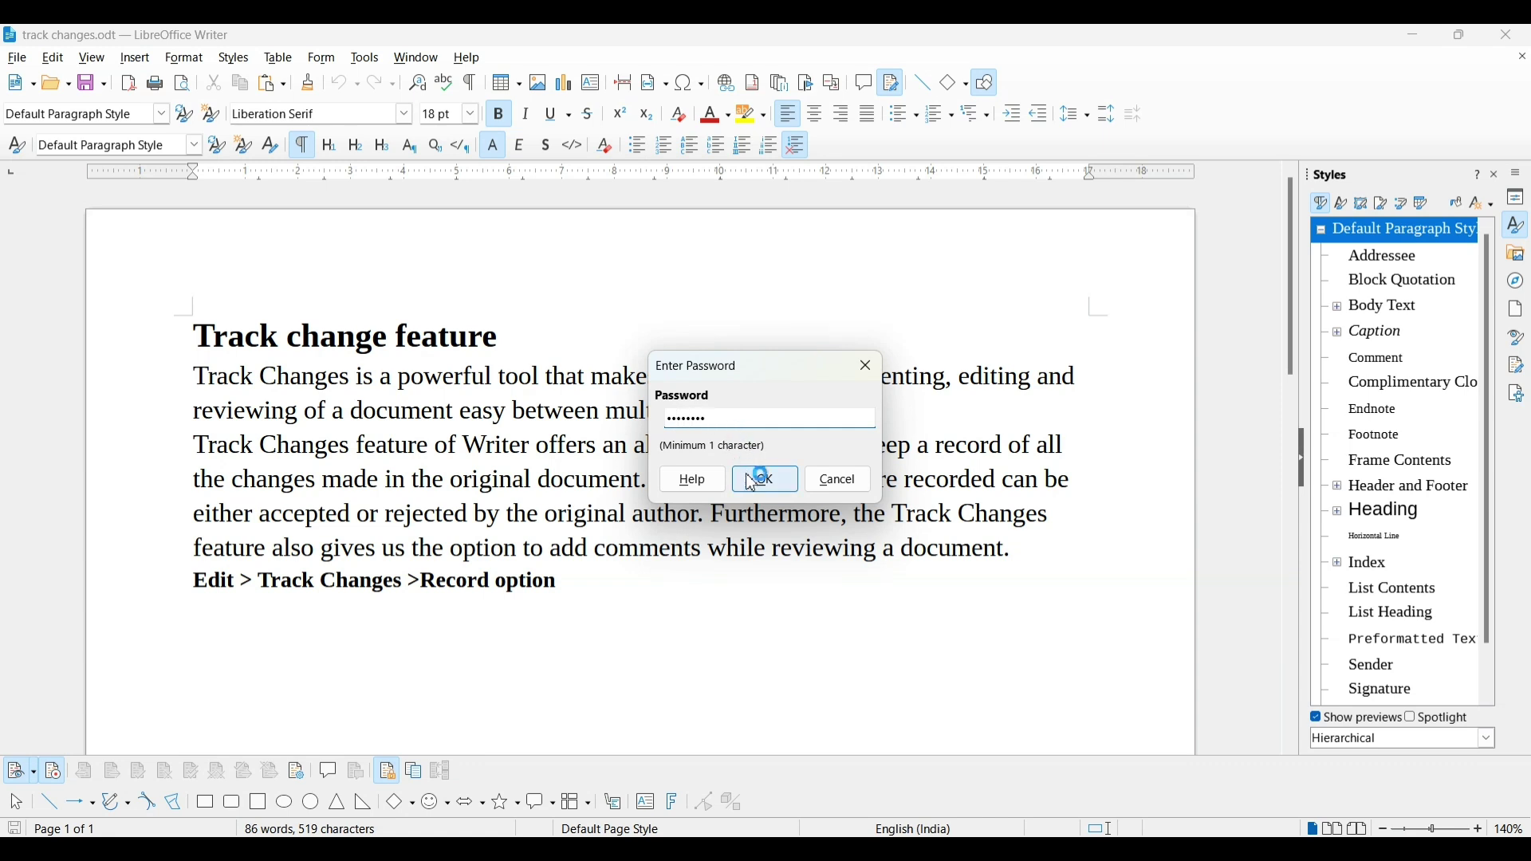
pyautogui.click(779, 488)
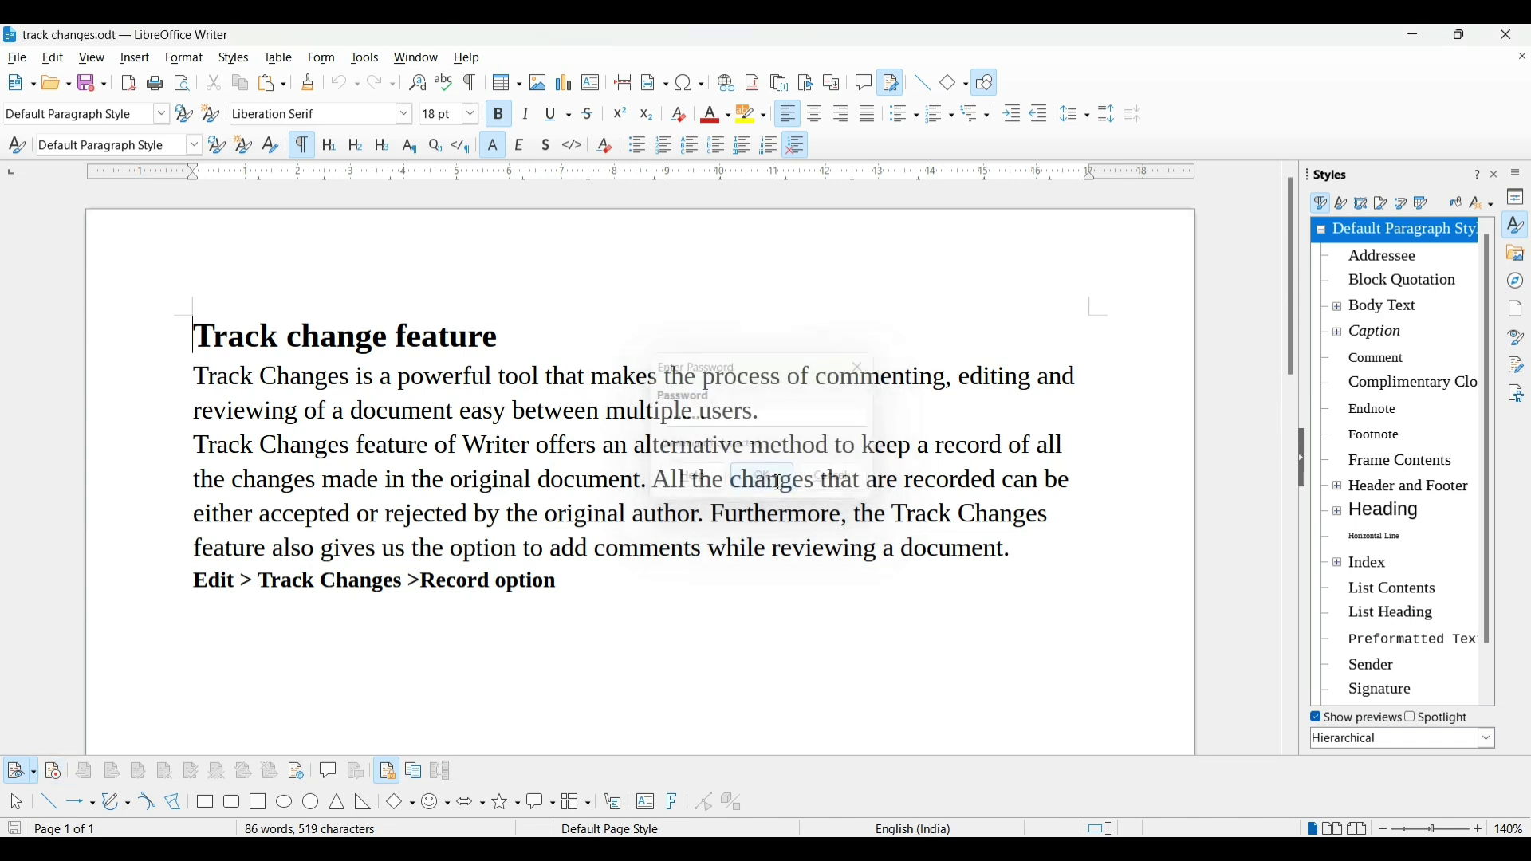